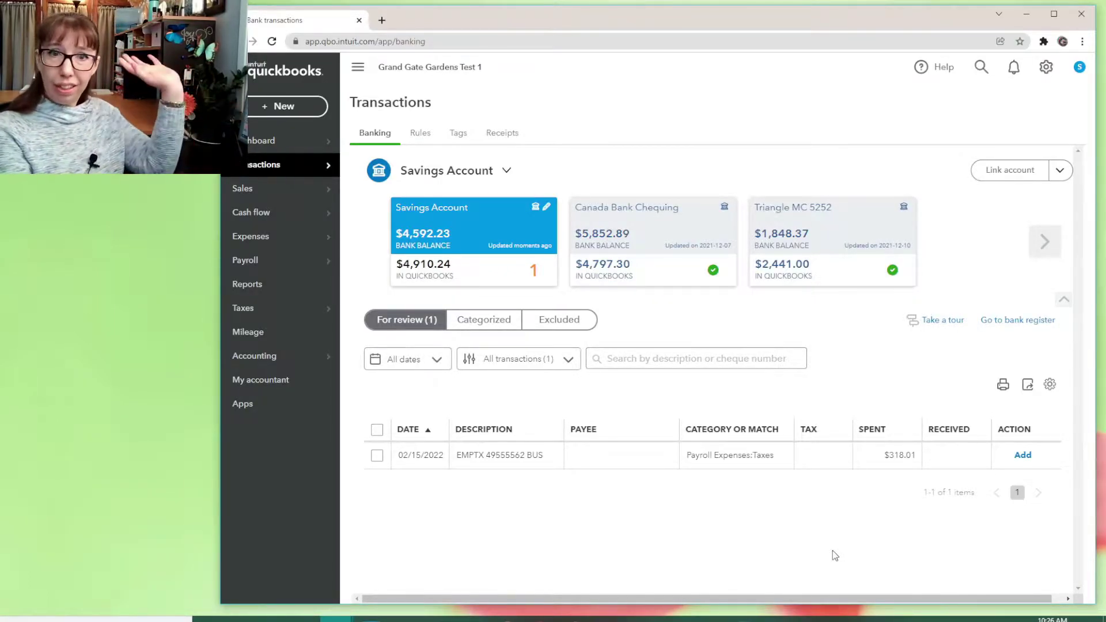
# Pay the $318.01 Federal Taxes from the Savings Account and record it without printing
pyautogui.moveTo(277, 310)
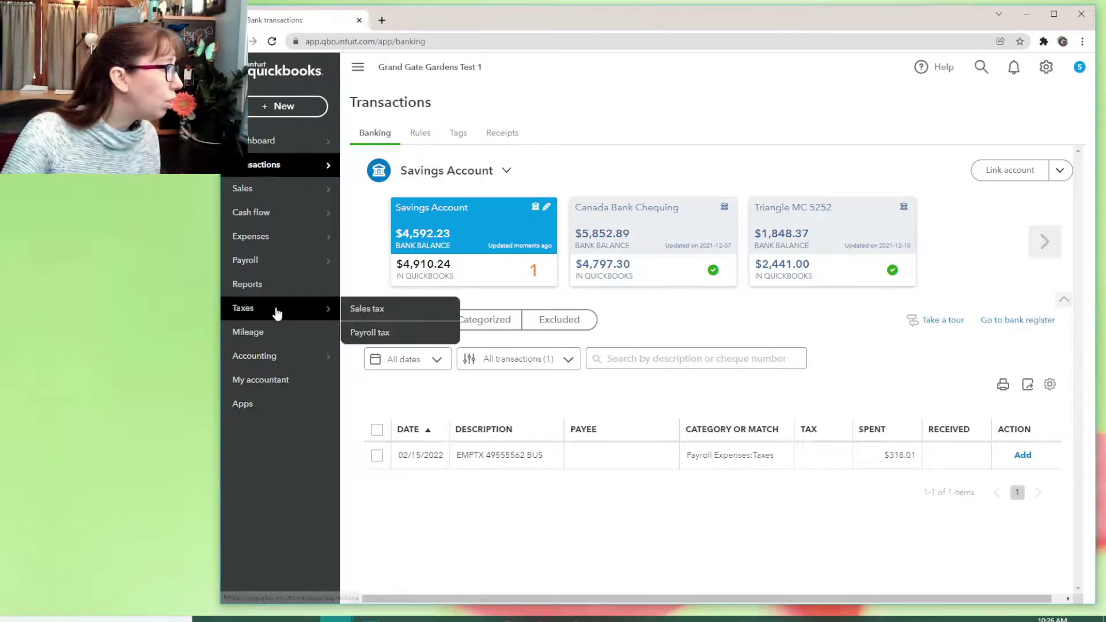
pyautogui.click(376, 337)
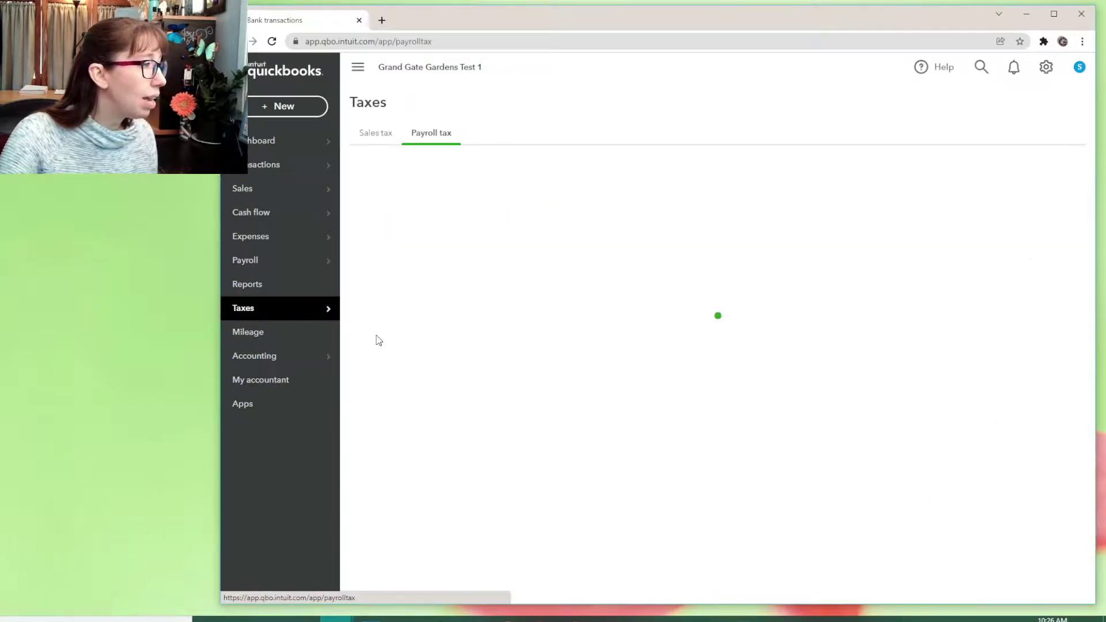
pyautogui.click(950, 324)
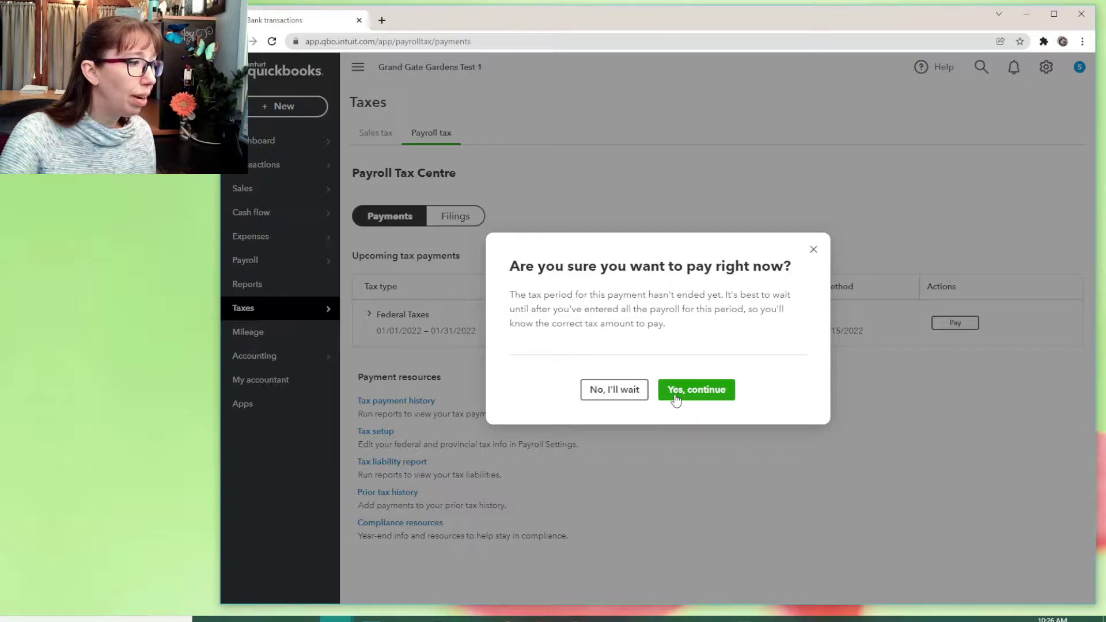
pyautogui.click(675, 390)
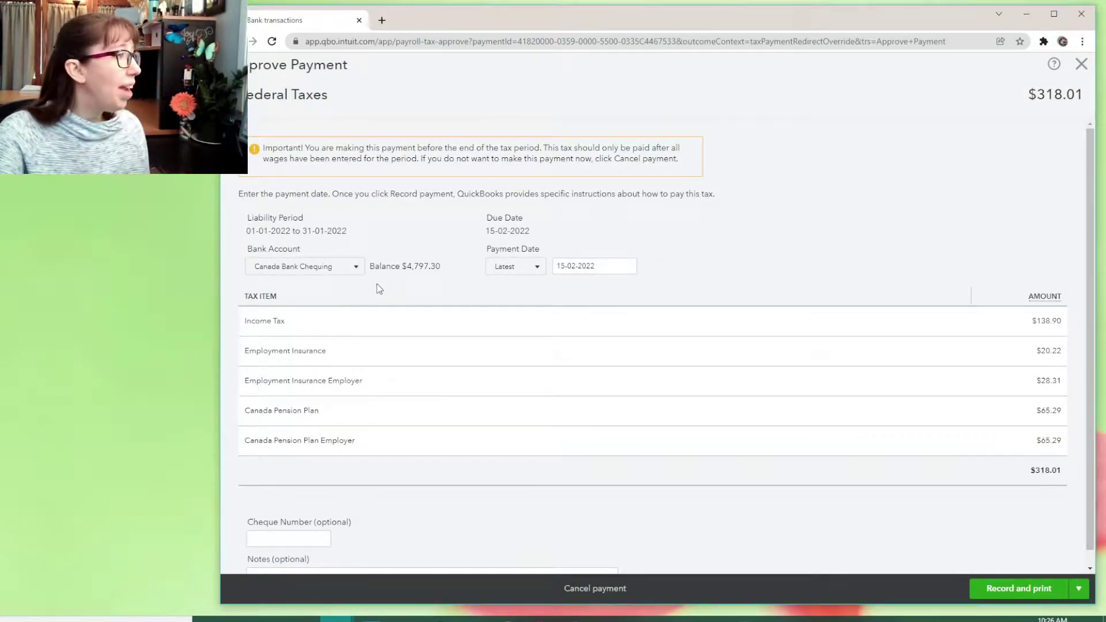
pyautogui.click(268, 267)
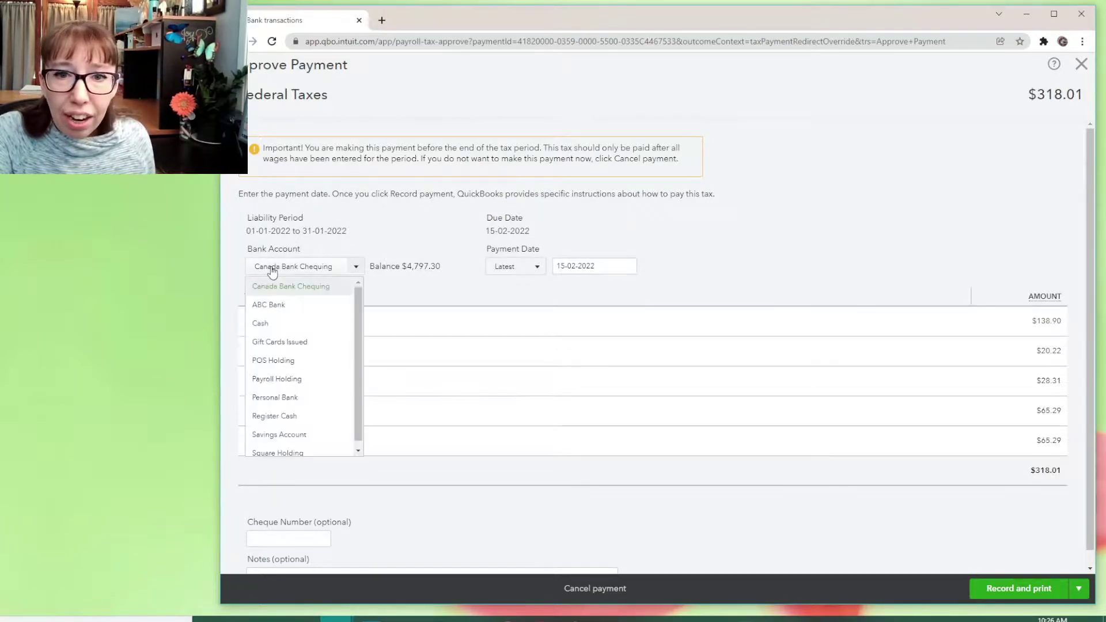
pyautogui.click(286, 434)
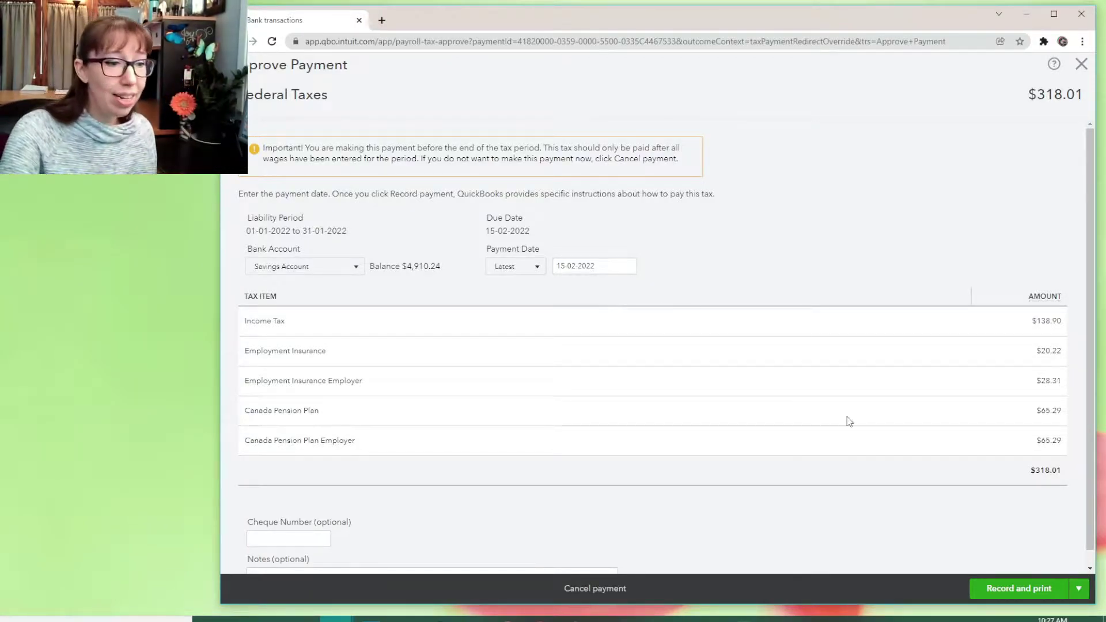
pyautogui.click(1071, 593)
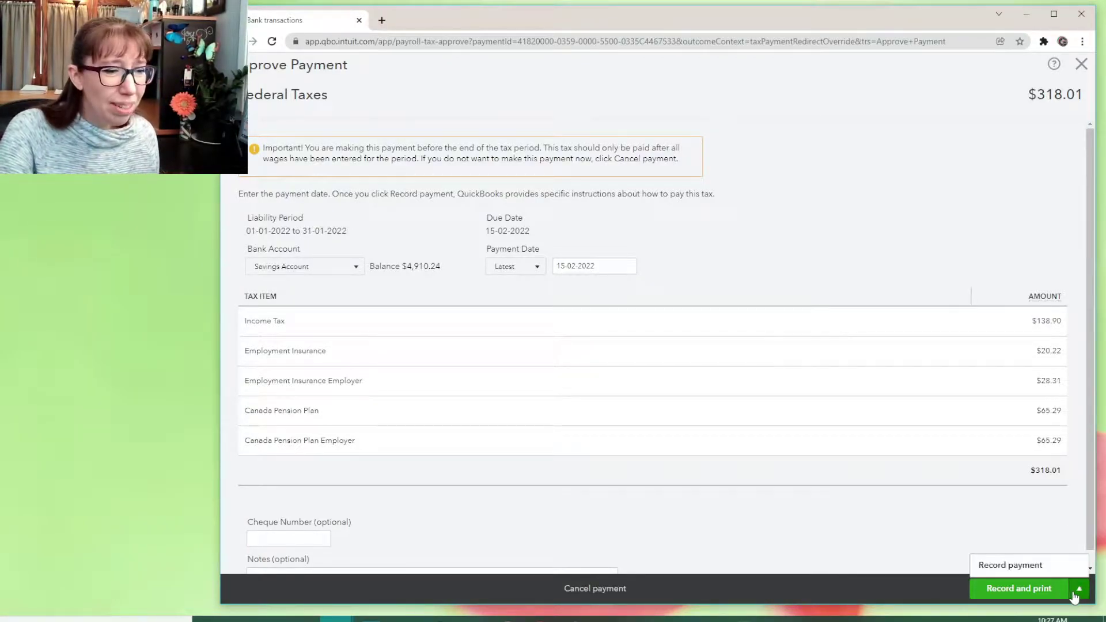
pyautogui.click(1011, 566)
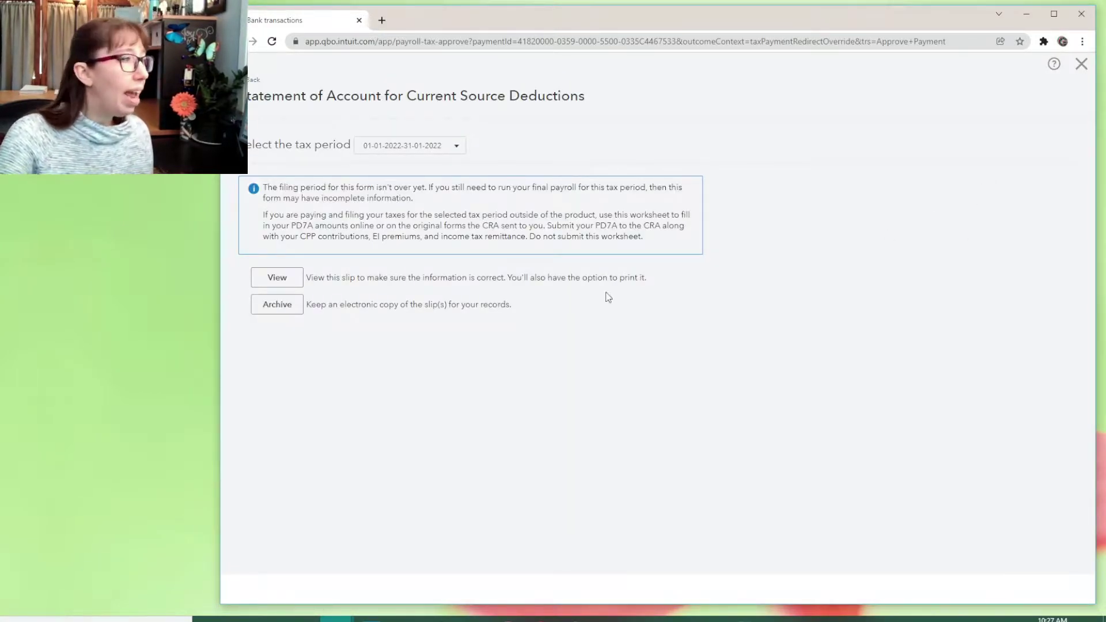
# View the PD7A worksheet, then close it and the statement and go back to bank Transactions
pyautogui.click(277, 278)
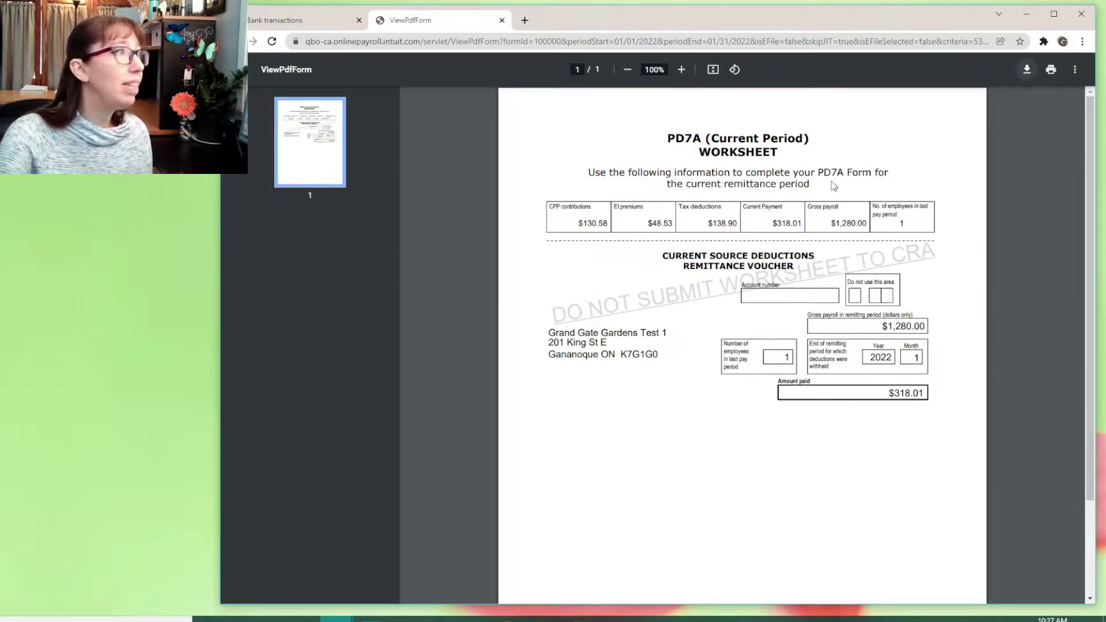
pyautogui.click(501, 20)
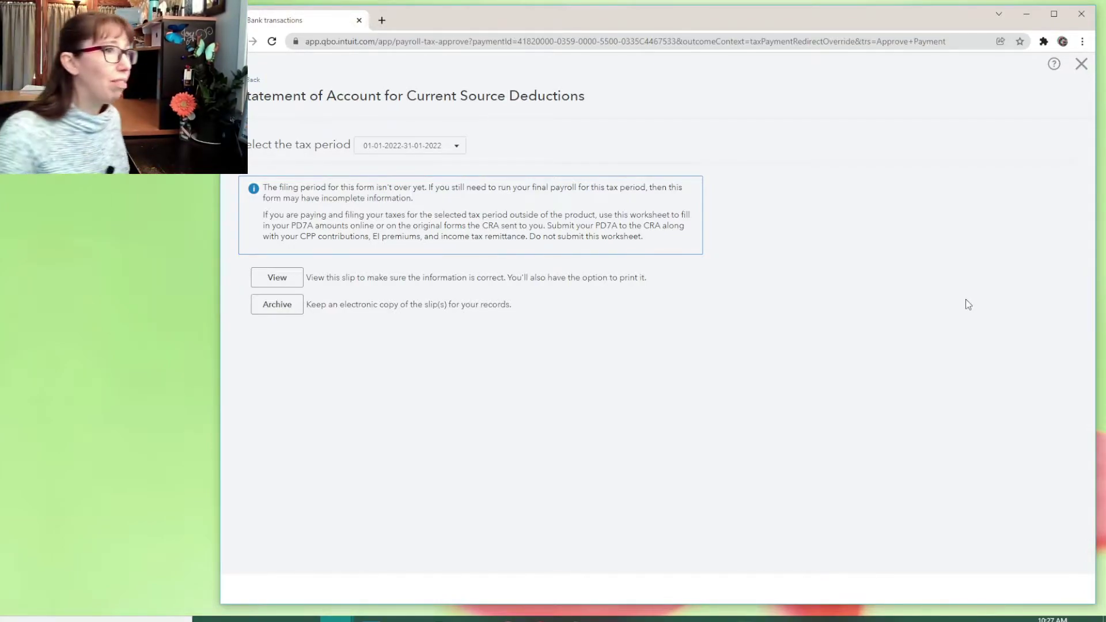
pyautogui.click(1081, 67)
pyautogui.click(254, 167)
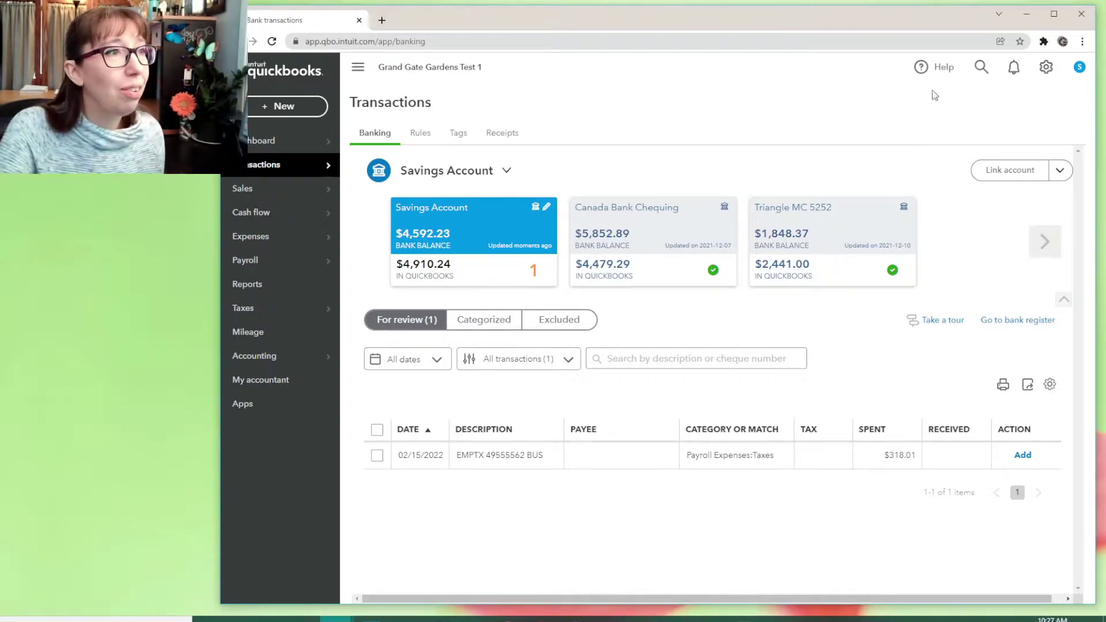
pyautogui.click(981, 67)
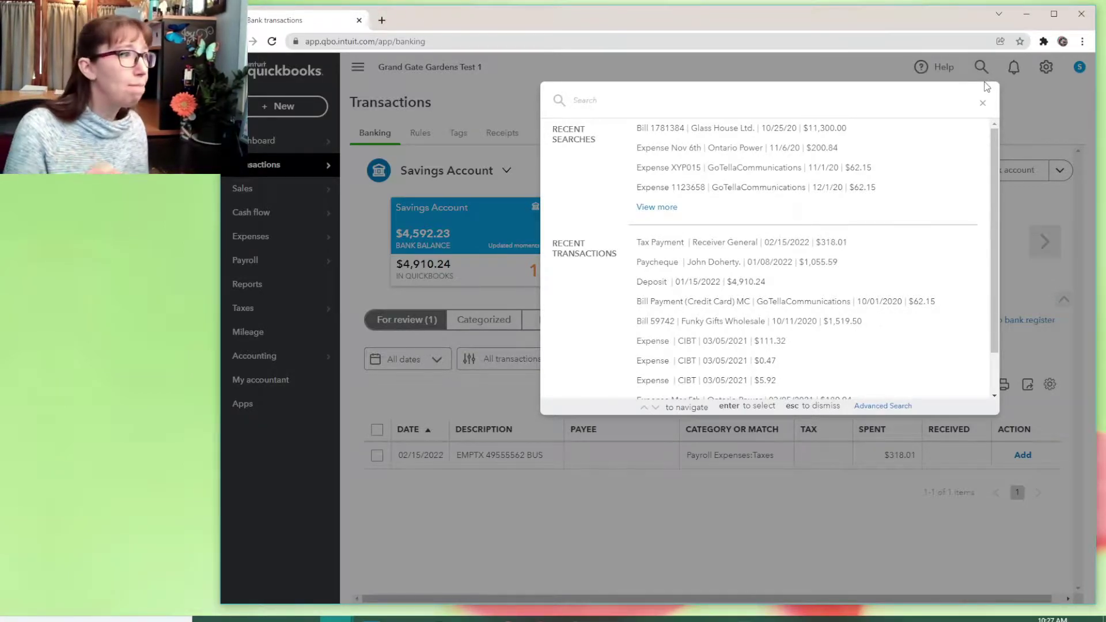
pyautogui.write('318.01')
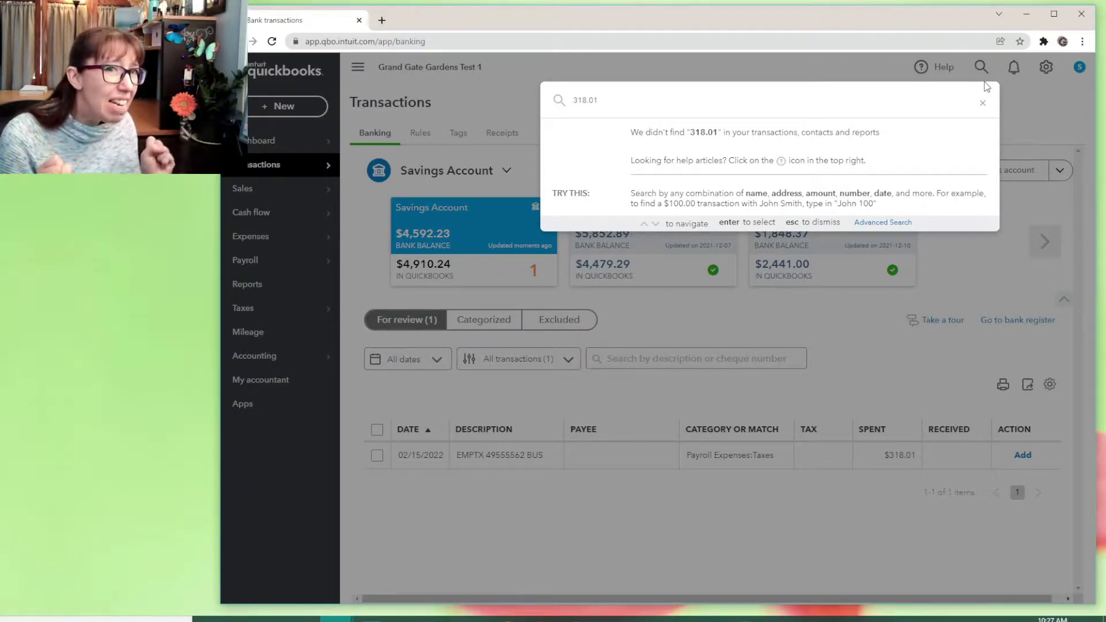
pyautogui.click(644, 546)
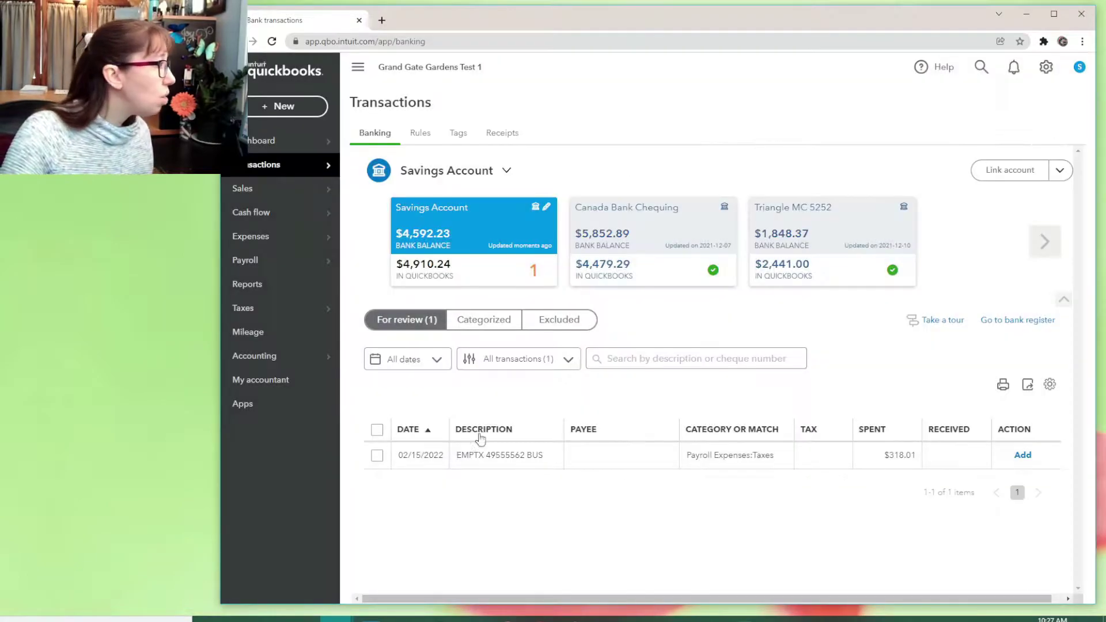
pyautogui.moveTo(279, 316)
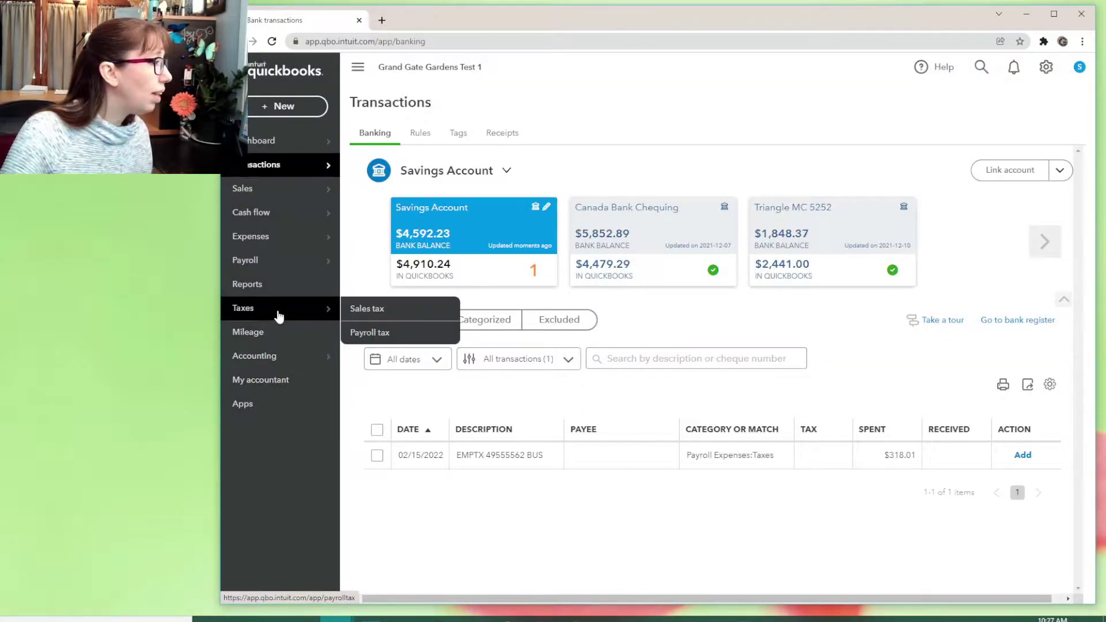
pyautogui.moveTo(317, 354)
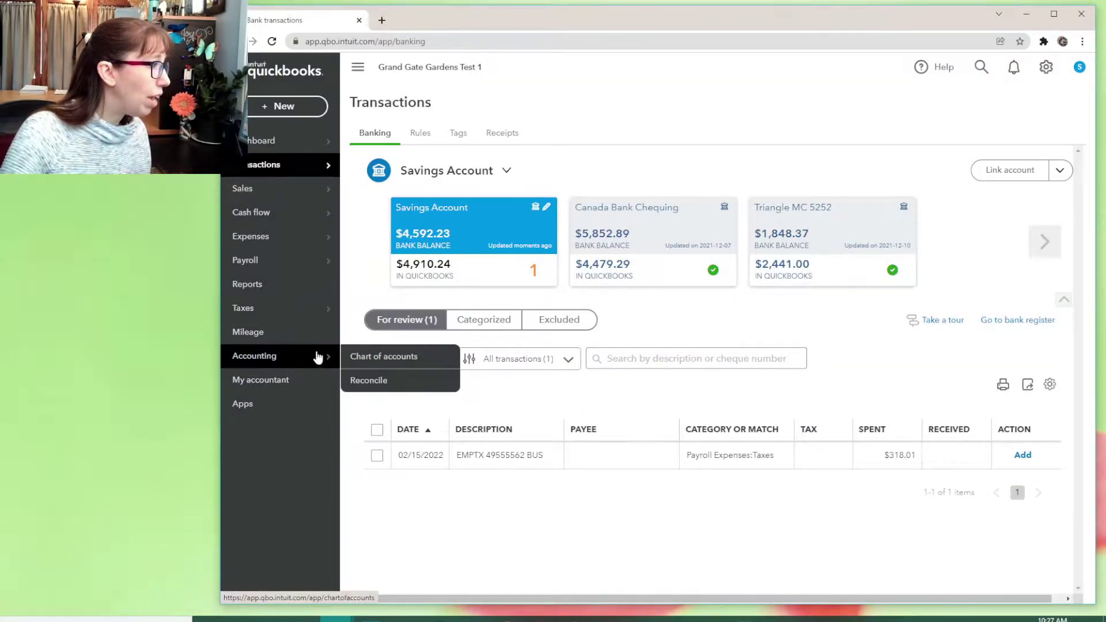
# Check the Savings Account history with only its opening deposit, then return to the Chart of Accounts
pyautogui.click(392, 357)
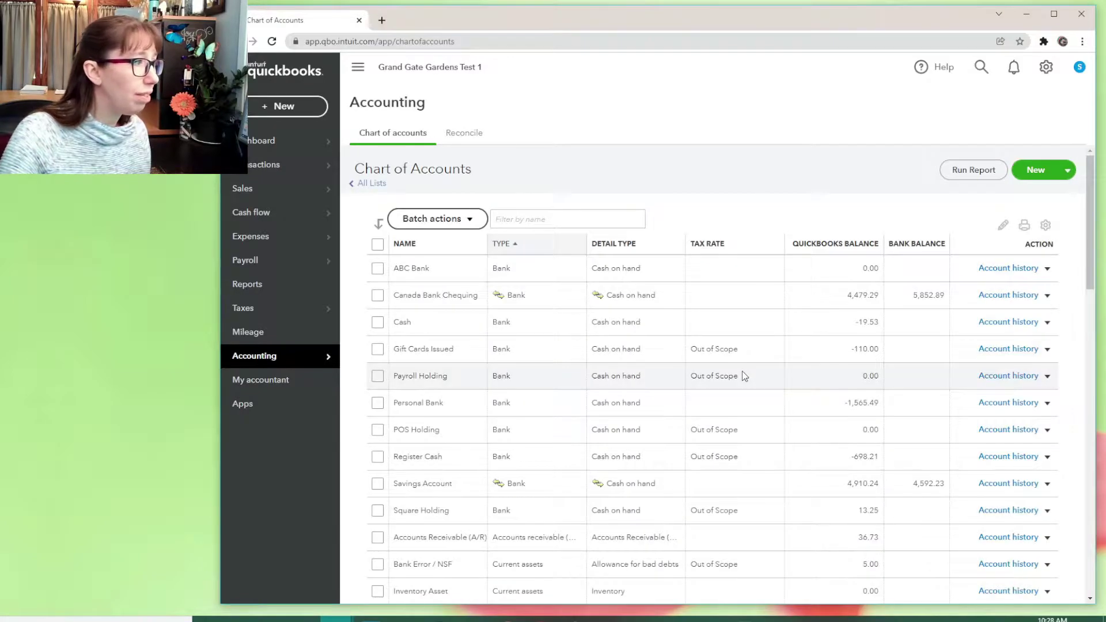
pyautogui.click(1011, 485)
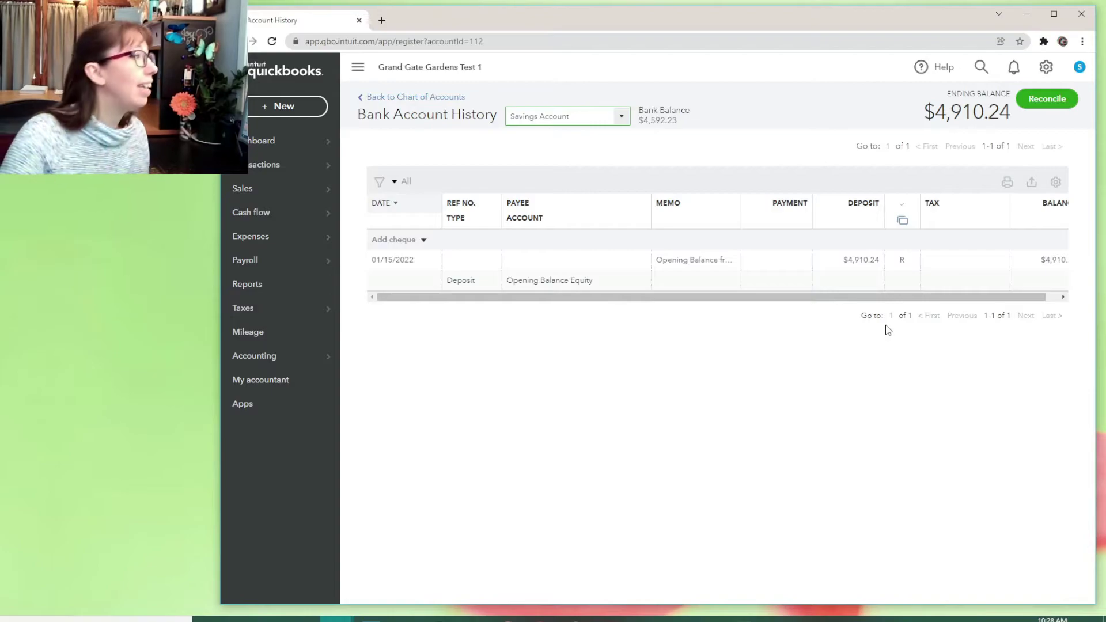
pyautogui.moveTo(284, 360)
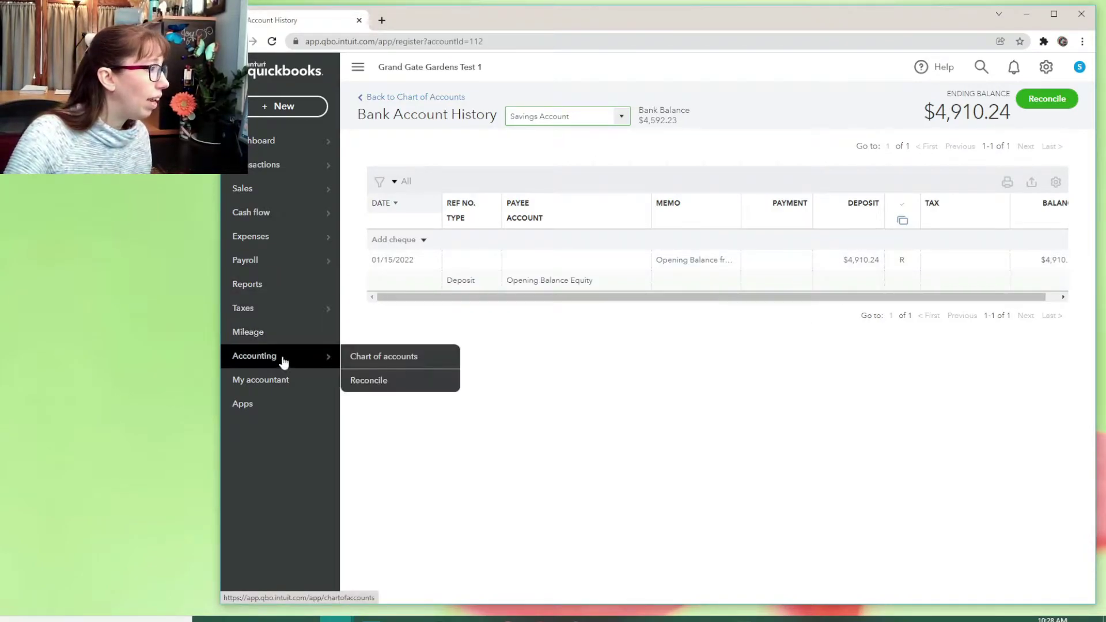
pyautogui.click(381, 356)
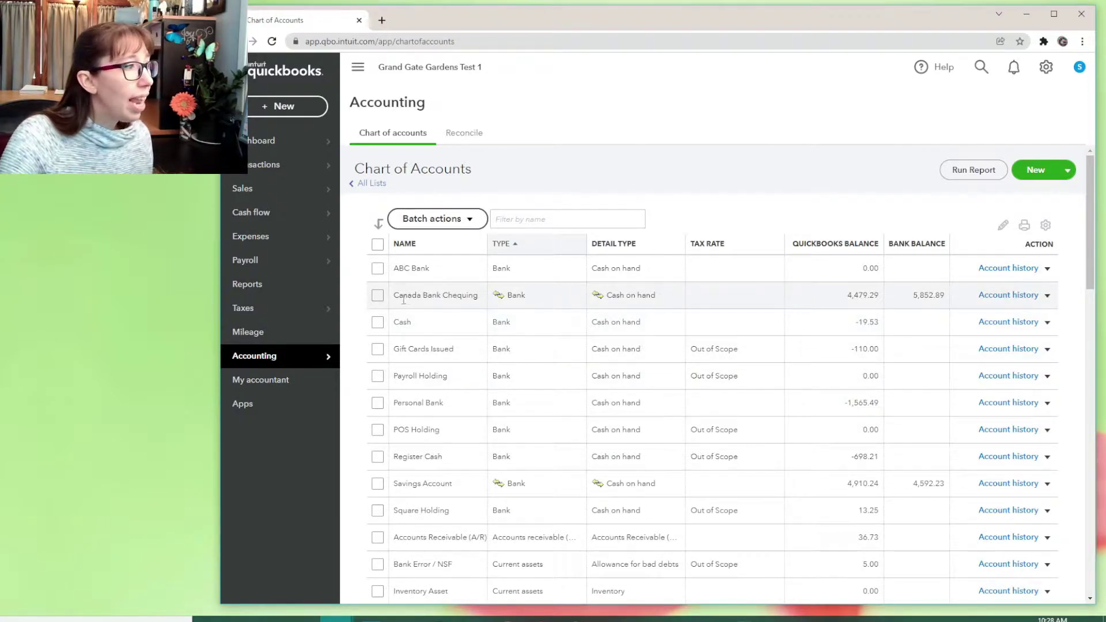
# Open the Canada Bank Chequing register and inspect the 02/15/2022 $318.01 Receiver General tax payment
pyautogui.moveTo(396, 298); pyautogui.dragTo(478, 298)
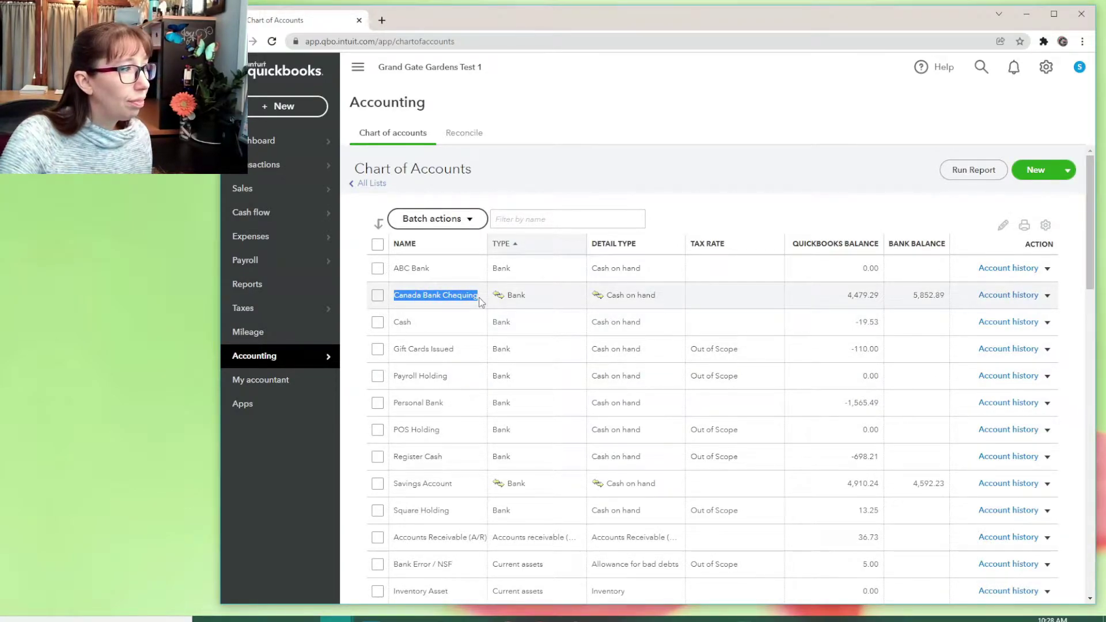
pyautogui.click(1022, 297)
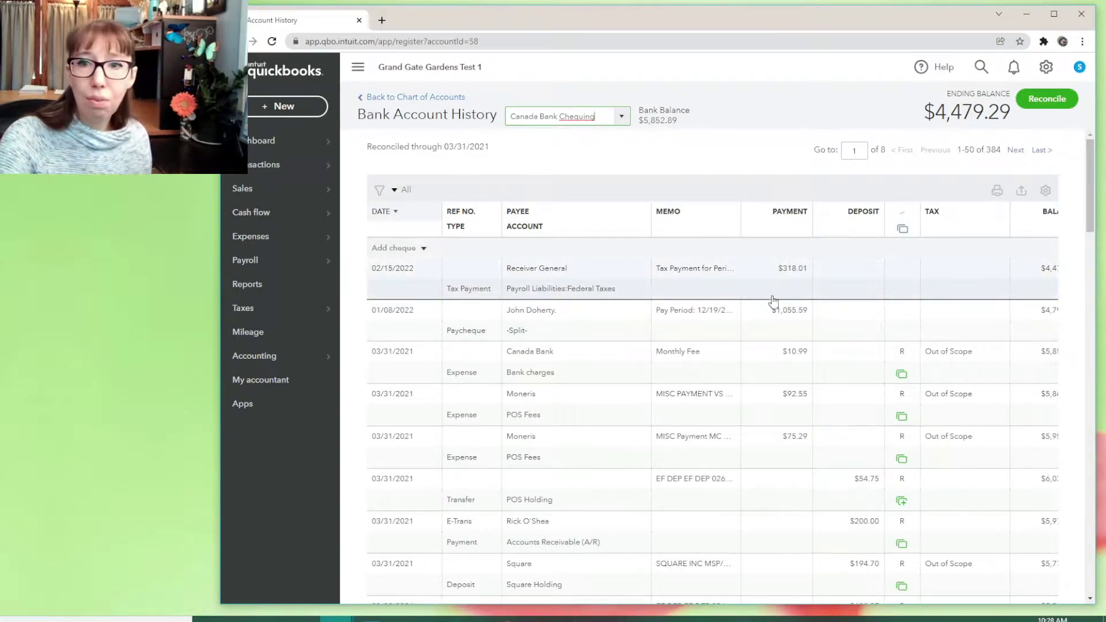
pyautogui.click(695, 279)
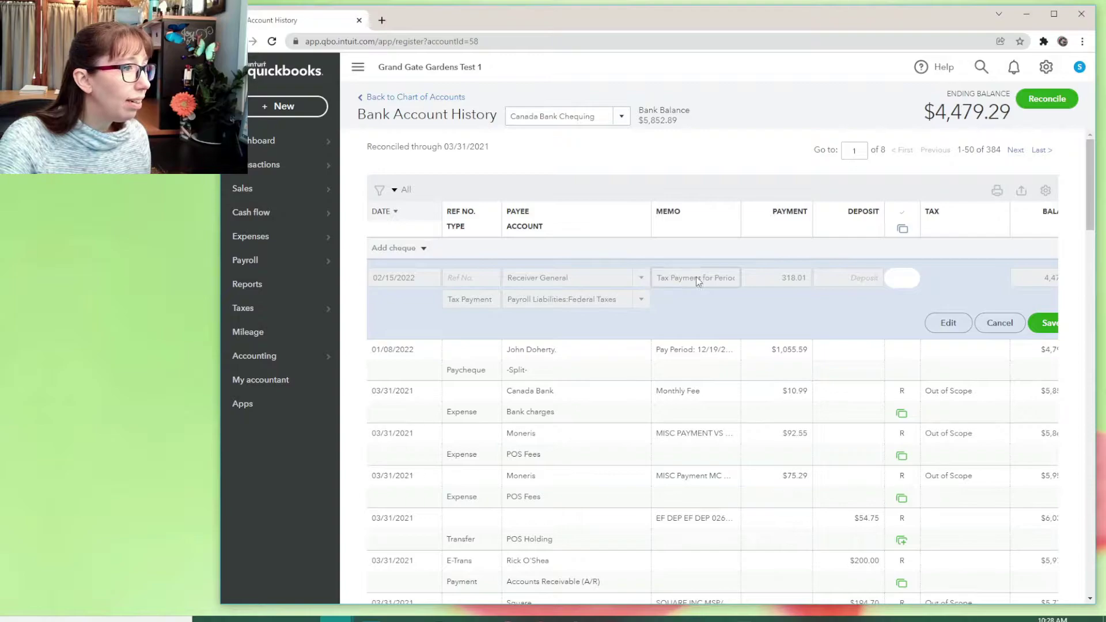
pyautogui.click(946, 323)
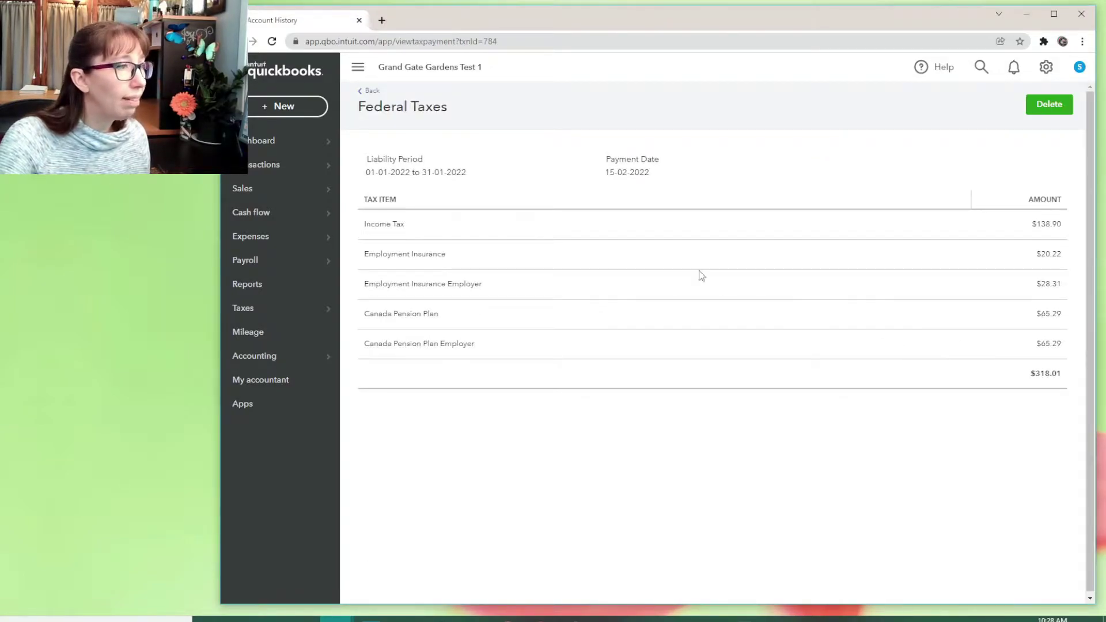
pyautogui.doubleClick(467, 188)
pyautogui.click(470, 174)
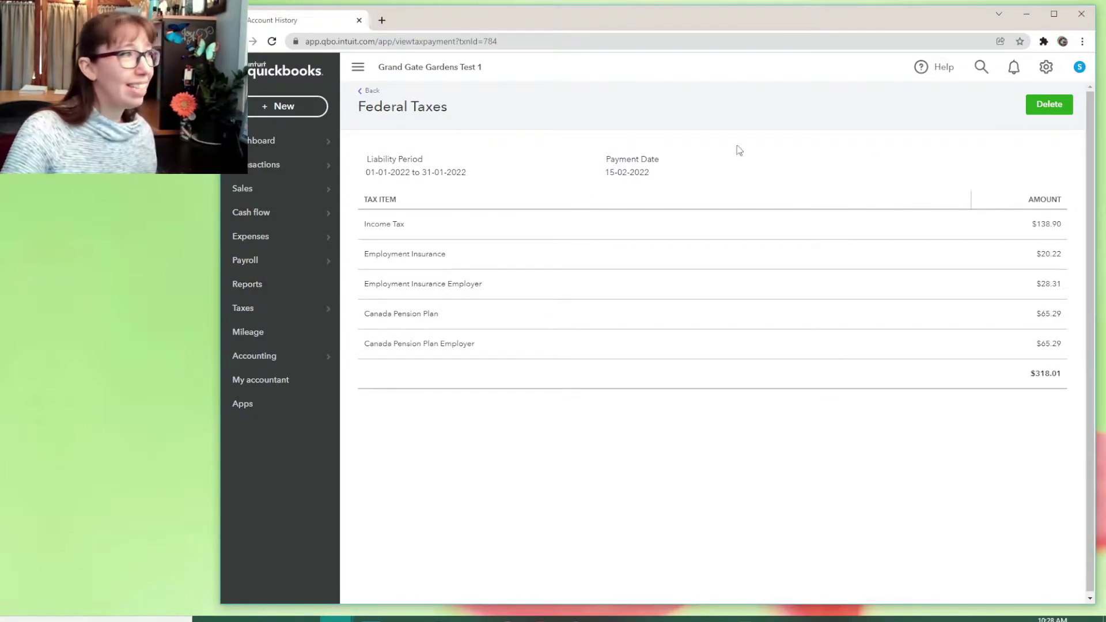
pyautogui.click(373, 92)
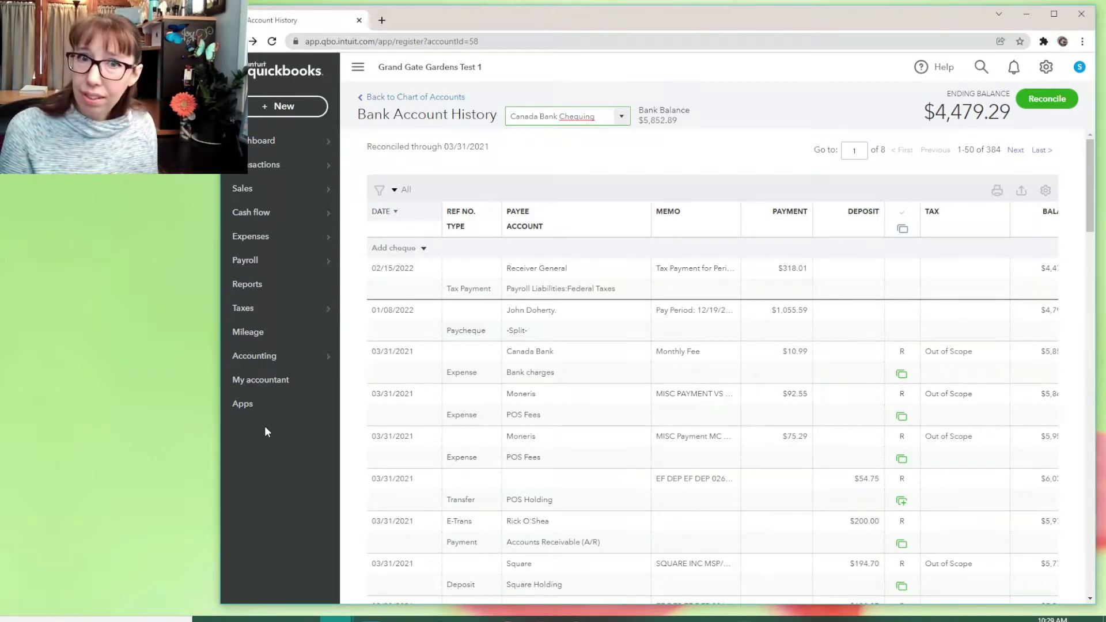
# Start journal entry 3 with line 1 debiting Canada Bank Chequing 318.01
pyautogui.click(286, 107)
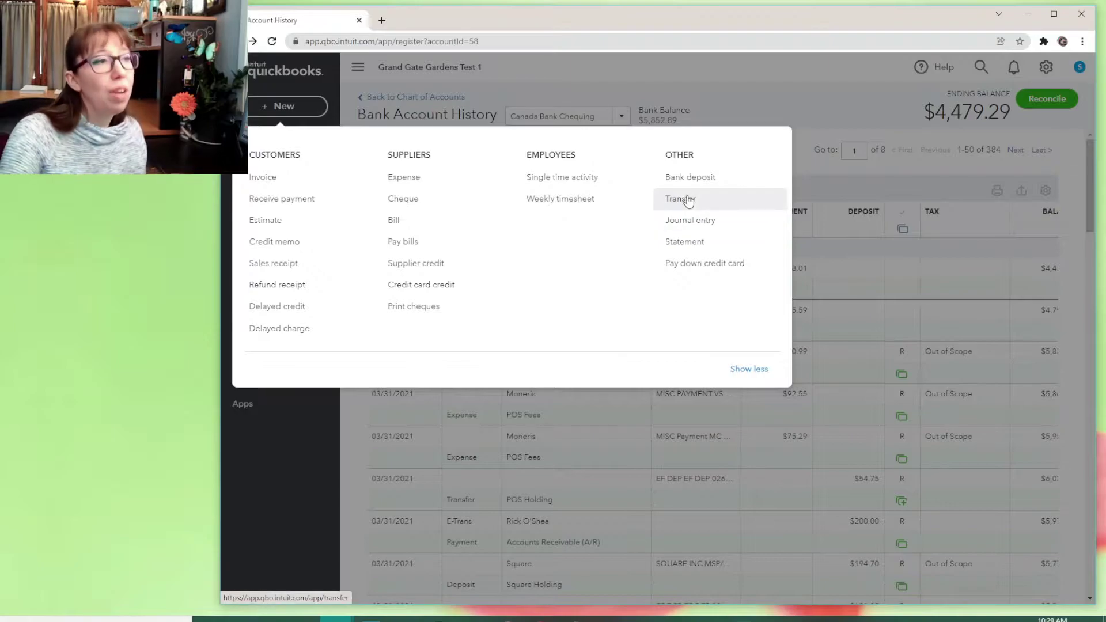
pyautogui.click(695, 225)
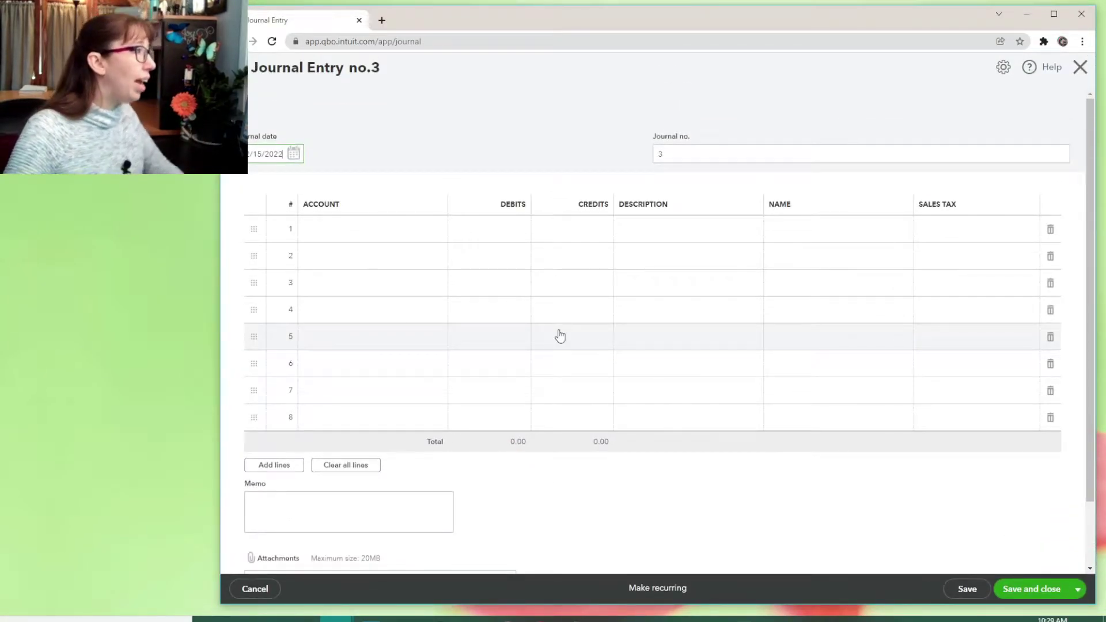
pyautogui.click(382, 238)
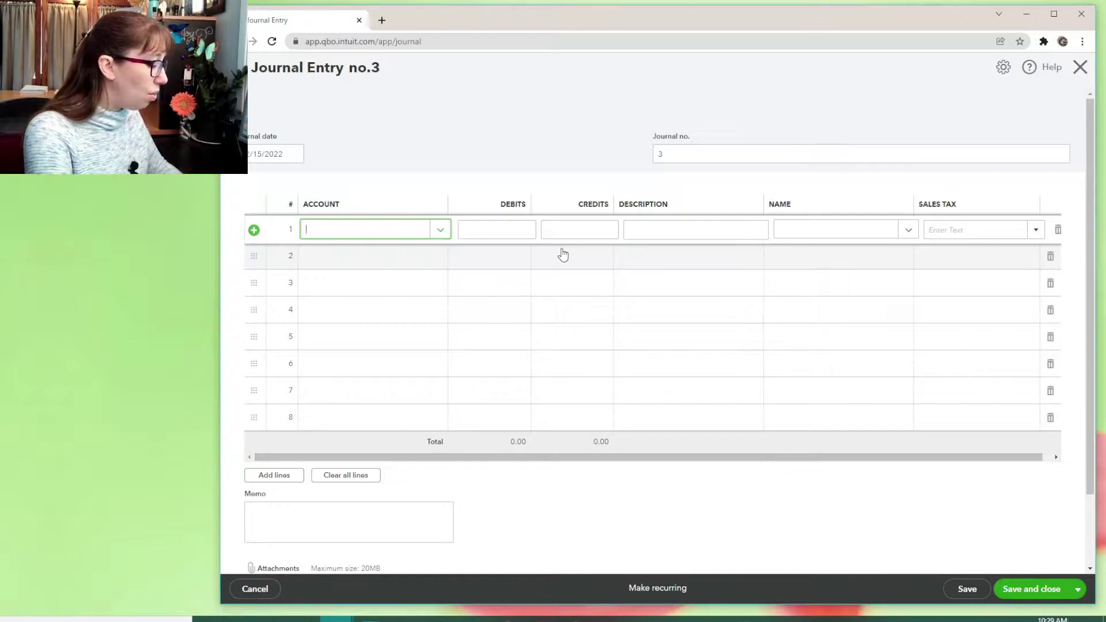
pyautogui.write('can')
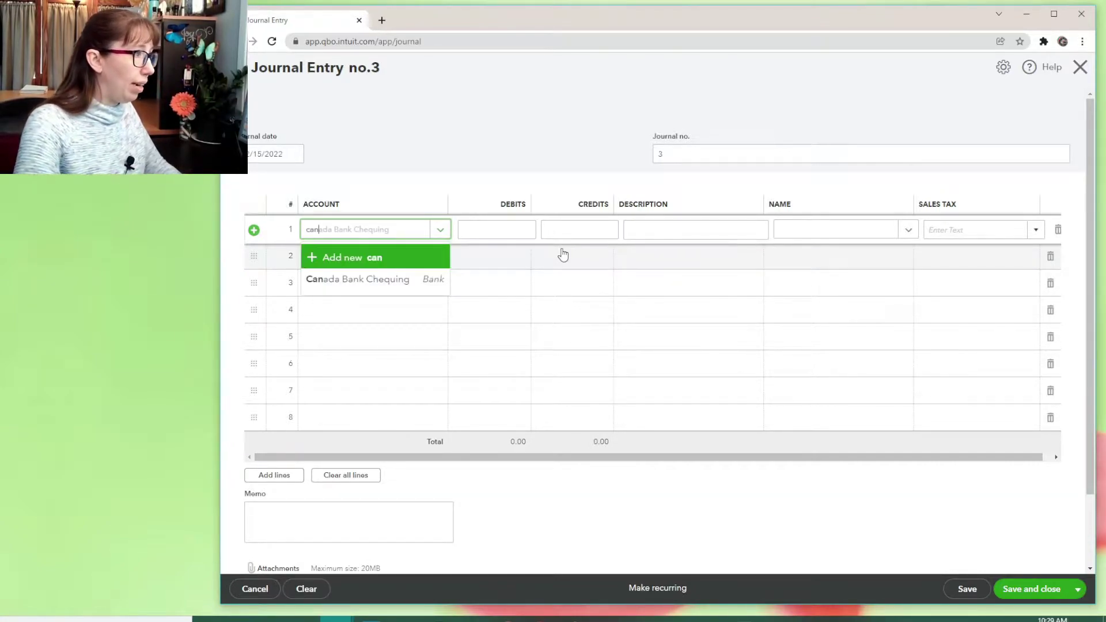
pyautogui.press('Down')
pyautogui.press('Tab')
pyautogui.write('318.01')
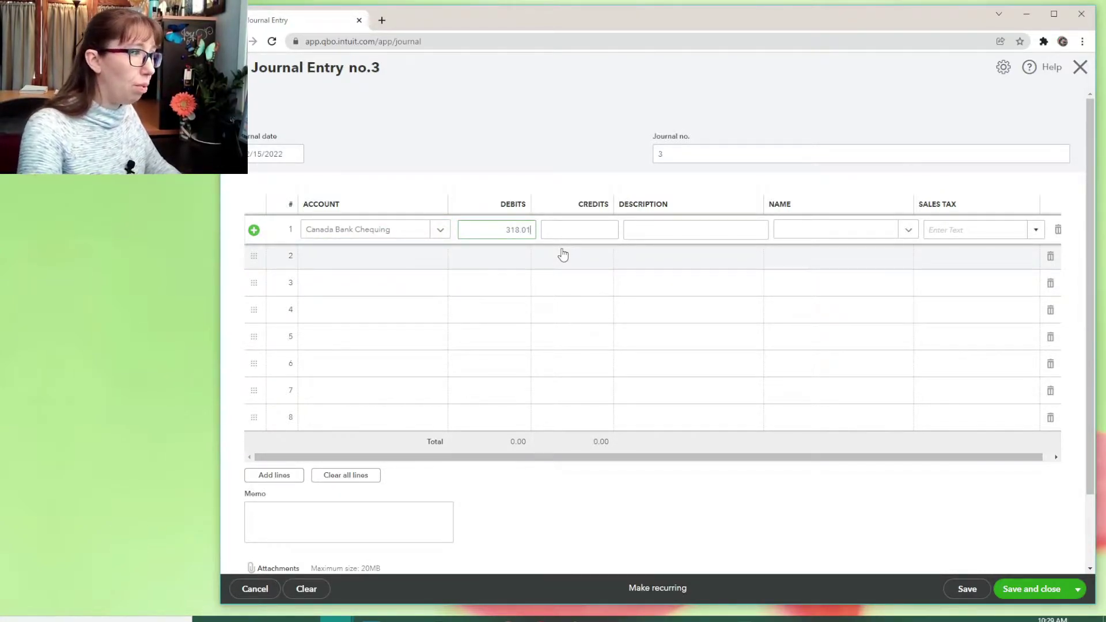
pyautogui.press('Tab')
pyautogui.press('Tab')
# Describe line 1 as the payroll SD payment QBO did not post to the correct account
pyautogui.write('QBO ')
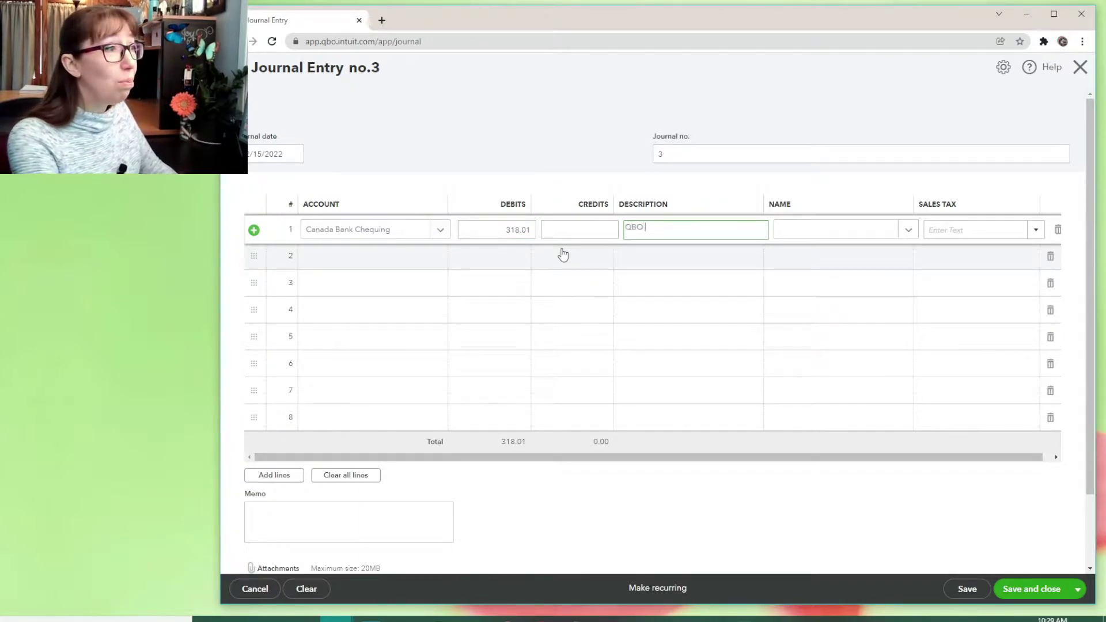
pyautogui.write('Does not')
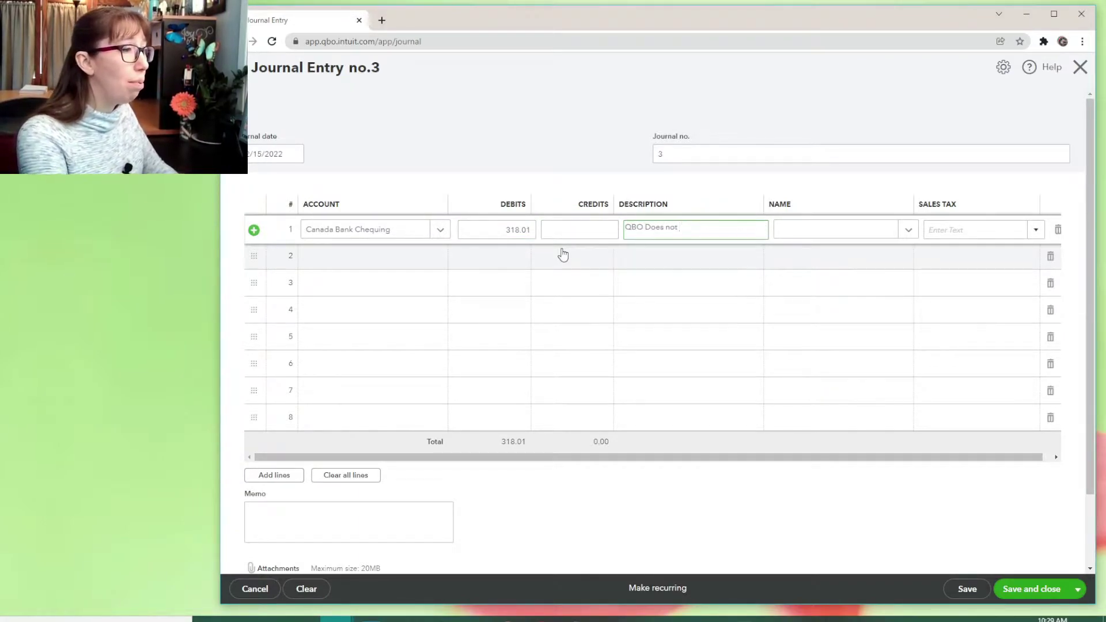
pyautogui.write(' put in S')
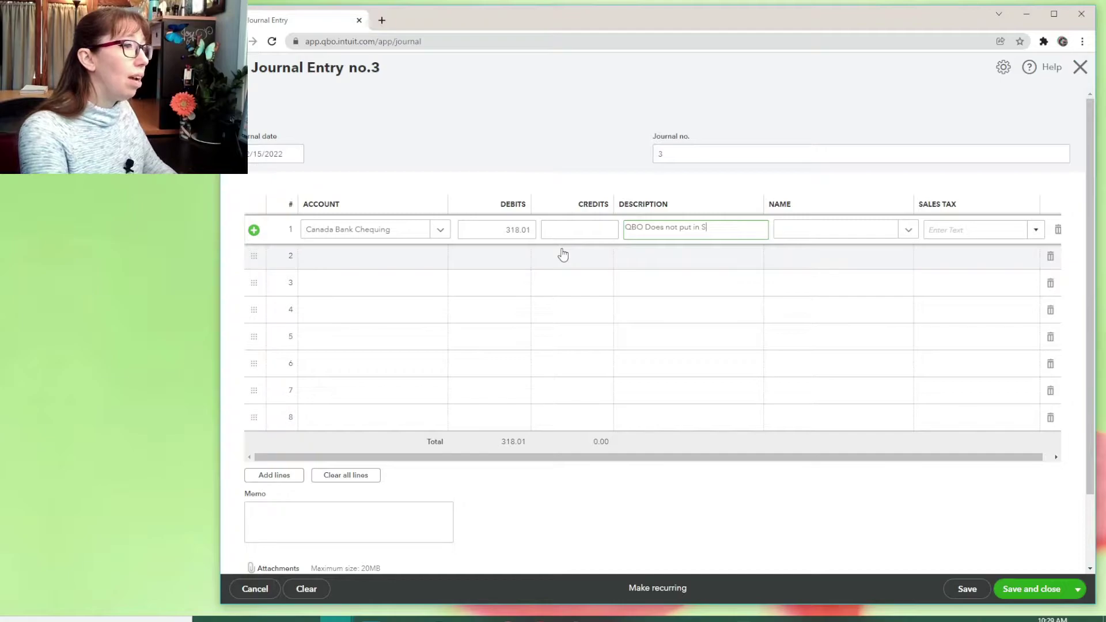
pyautogui.press('BackSpace')
pyautogui.write('Py')
pyautogui.press('BackSpace')
pyautogui.write('ayro')
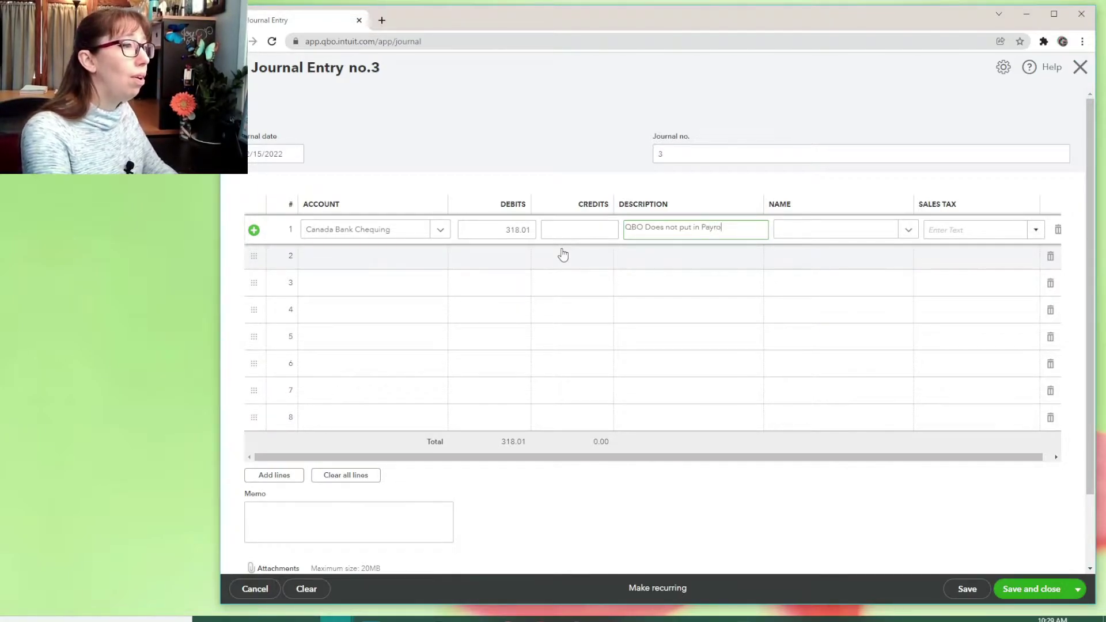
pyautogui.write('ll SD payment incorr')
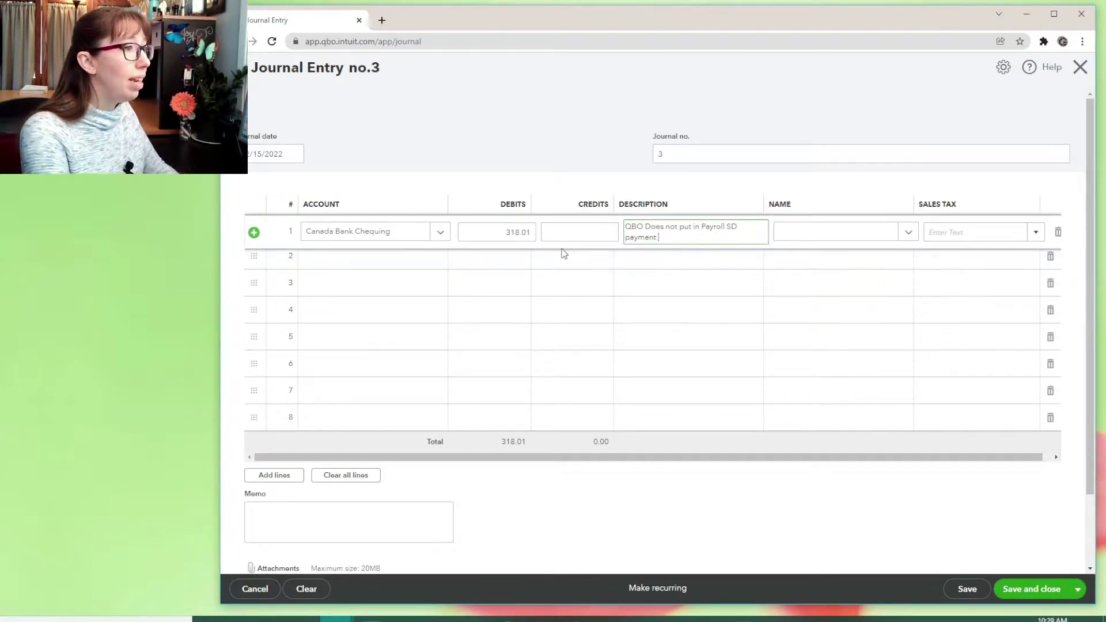
pyautogui.press('BackSpace')
pyautogui.press('BackSpace')
pyautogui.press('BackSpace')
pyautogui.press('BackSpace')
pyautogui.write('correc a')
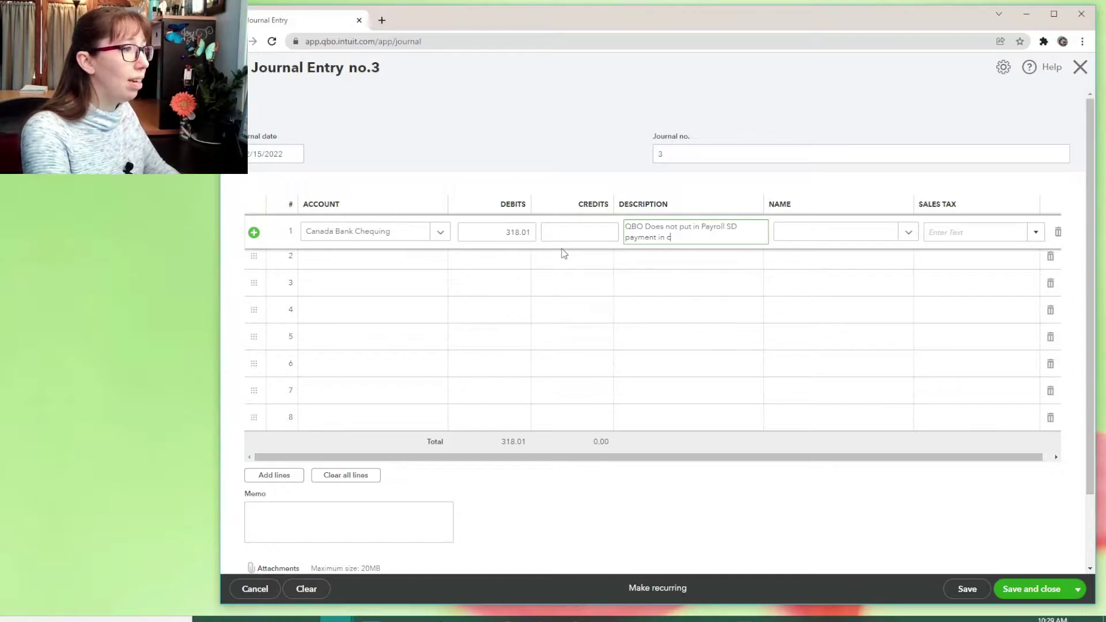
pyautogui.press('BackSpace')
pyautogui.press('BackSpace')
pyautogui.write('t ac')
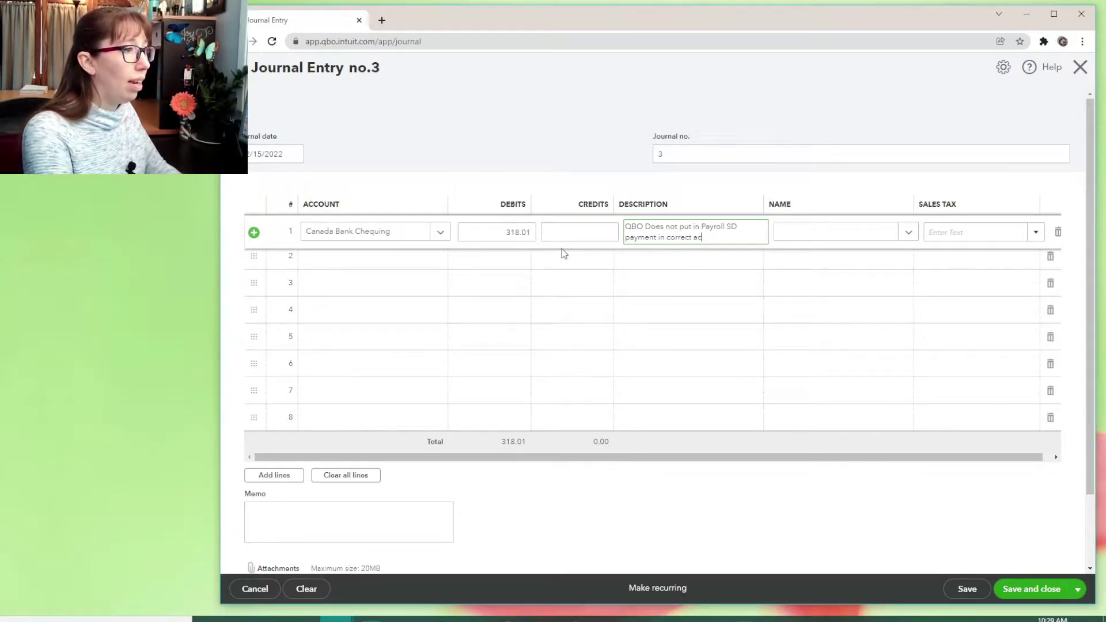
pyautogui.write('count, A')
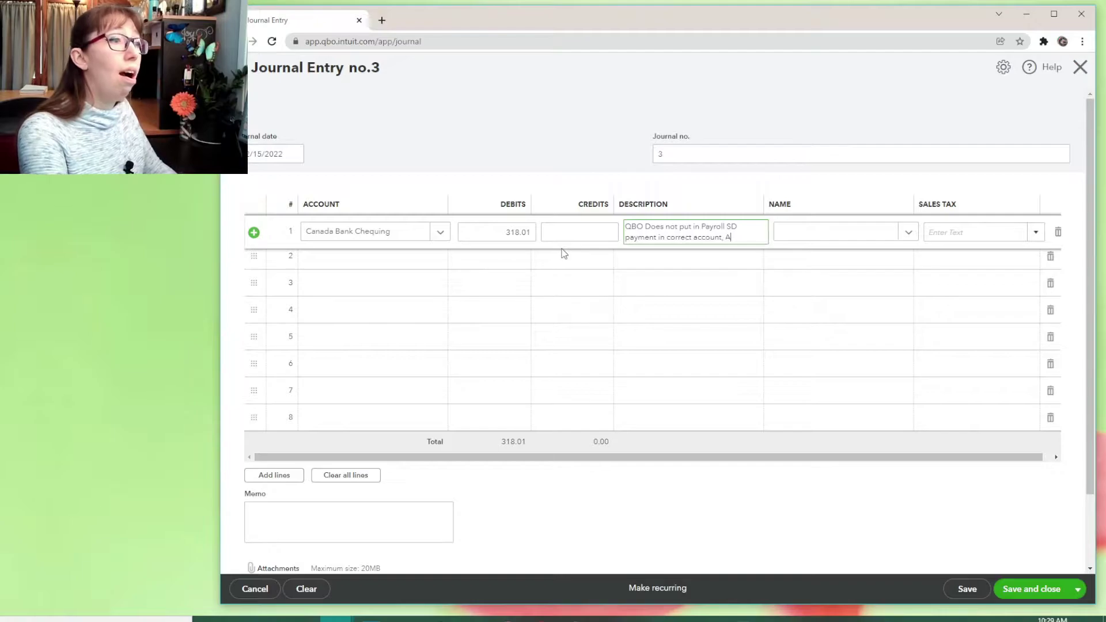
pyautogui.write('rg.')
pyautogui.press('Tab')
pyautogui.press('Tab')
pyautogui.press('Tab')
pyautogui.press('Tab')
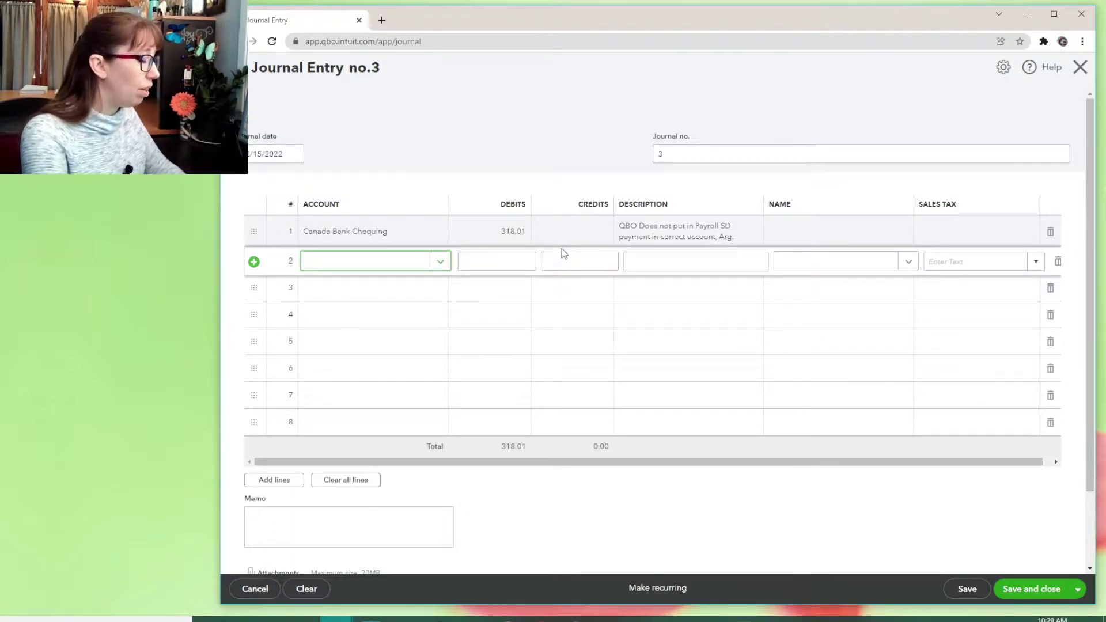
# Set line 2 to credit Savings Account 318.01
pyautogui.write('sa')
pyautogui.press('Down')
pyautogui.press('Tab')
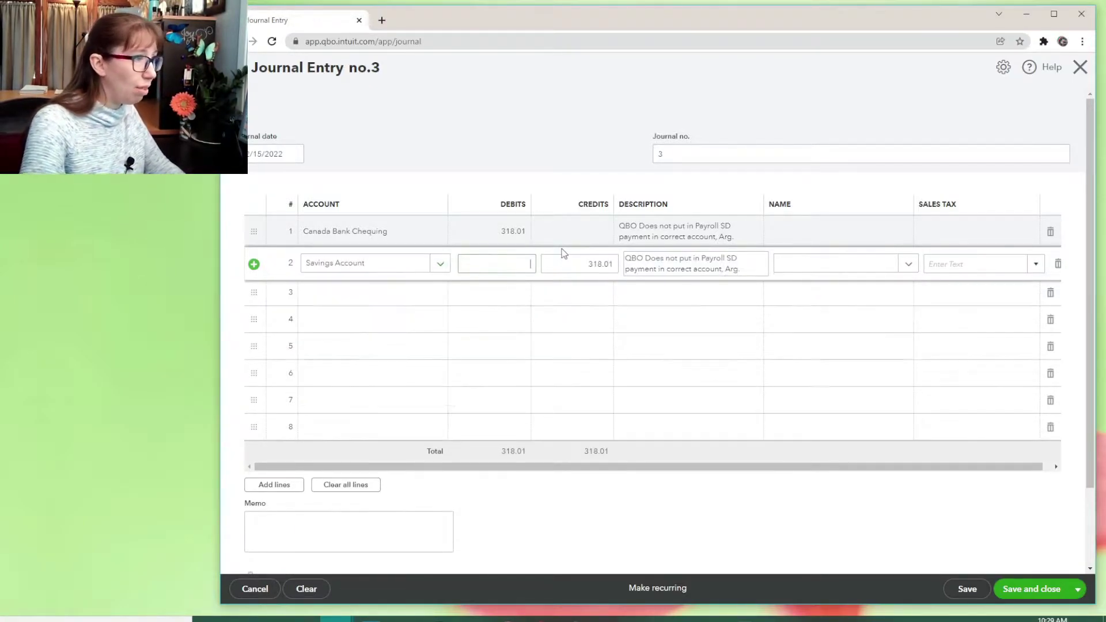
pyautogui.press('Tab')
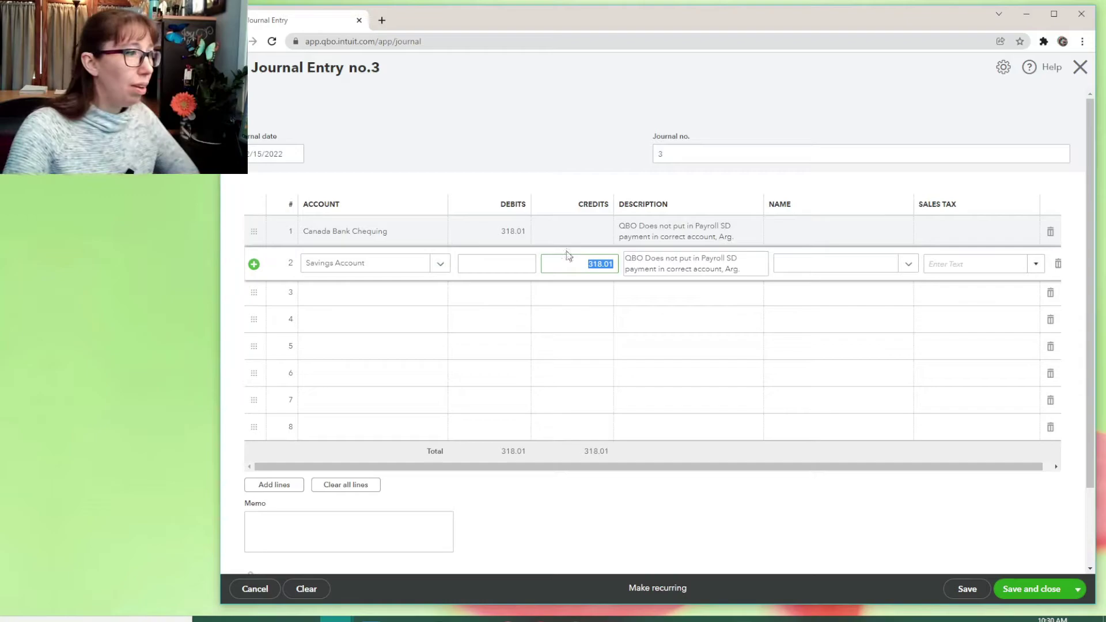
pyautogui.click(553, 101)
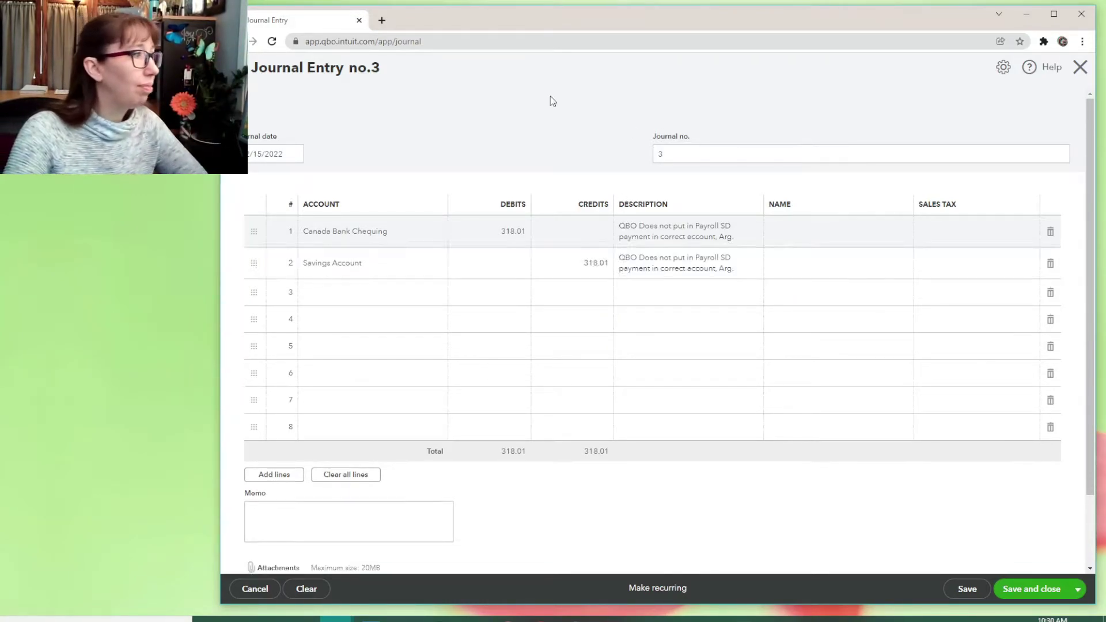
# Save journal entry 3 and open the Savings Account history showing the 318.01 journal payment
pyautogui.click(1035, 589)
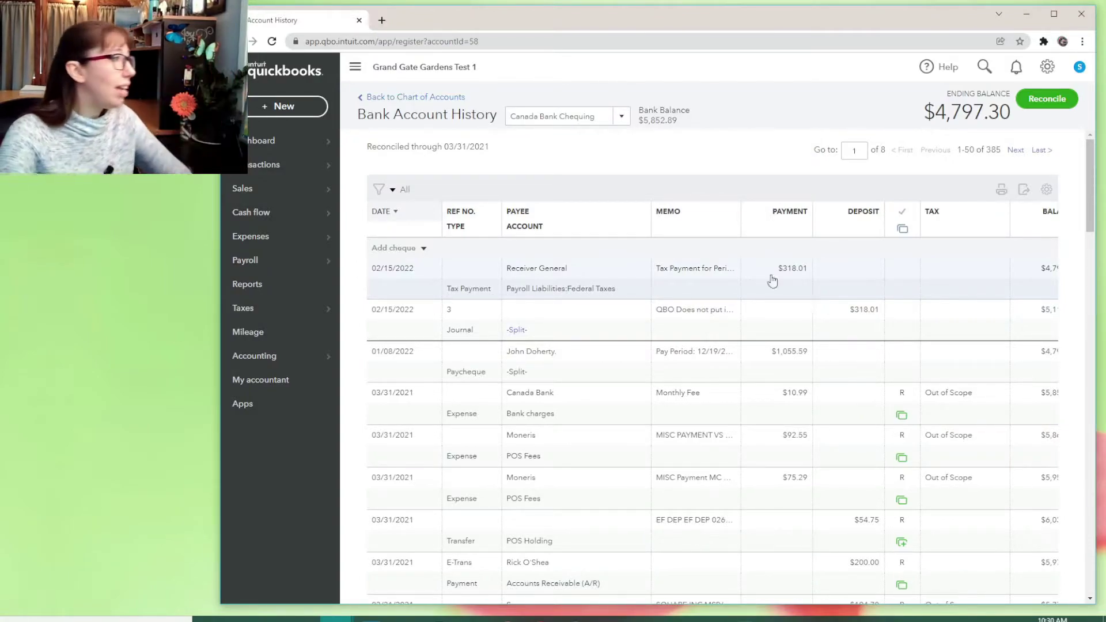
pyautogui.moveTo(332, 354)
pyautogui.click(385, 357)
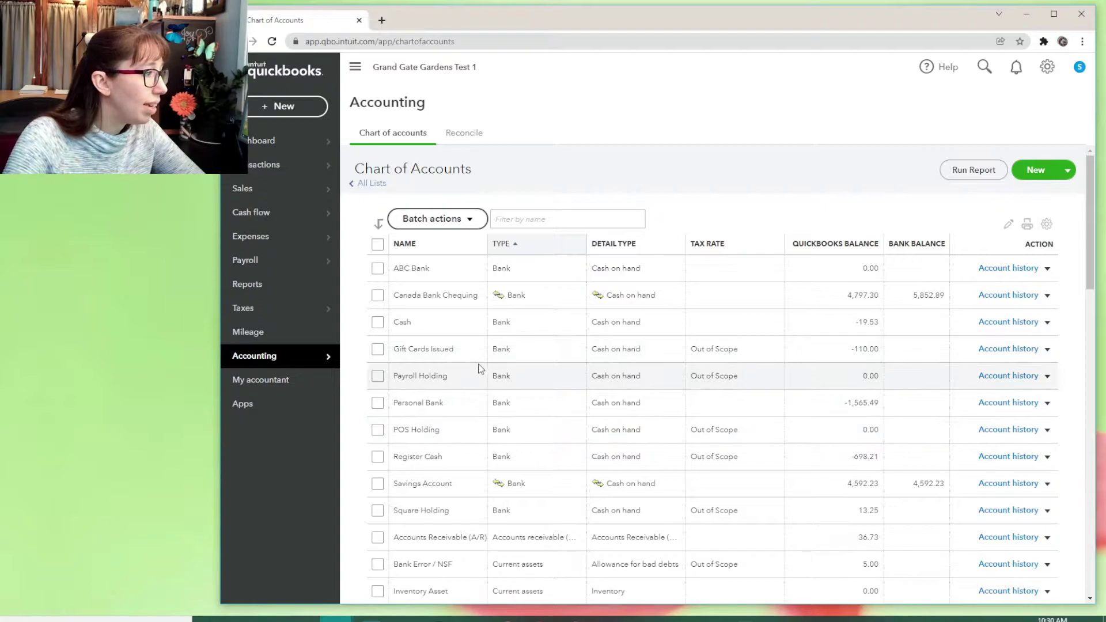
pyautogui.click(990, 487)
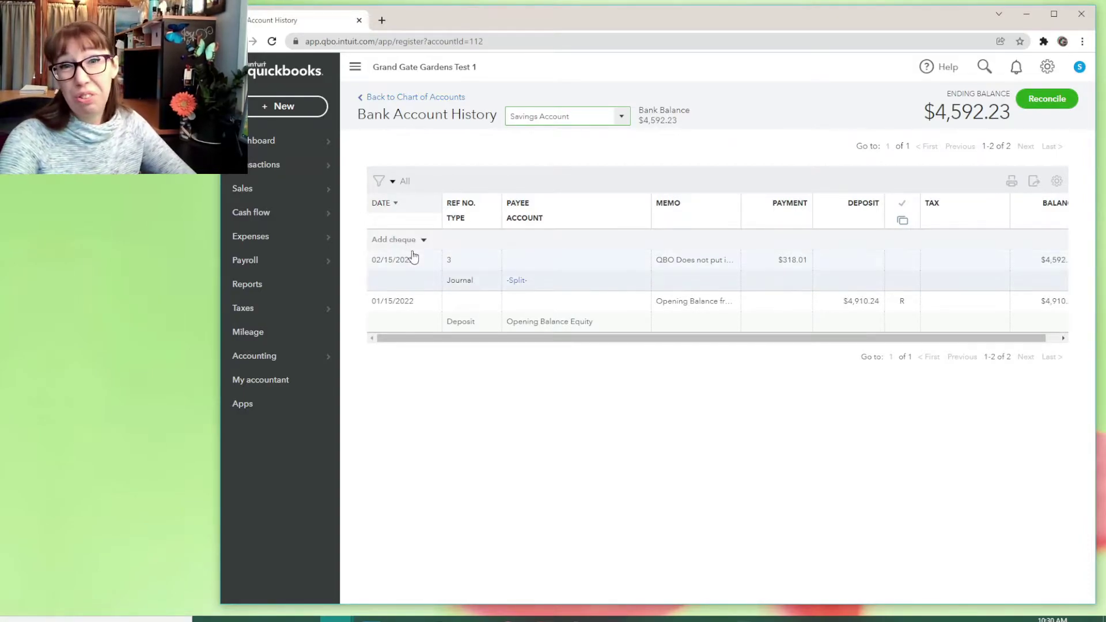
# Open the Banking page to see the 318.01 EMPTX withdrawal matched to Journal Entry 3
pyautogui.moveTo(291, 166)
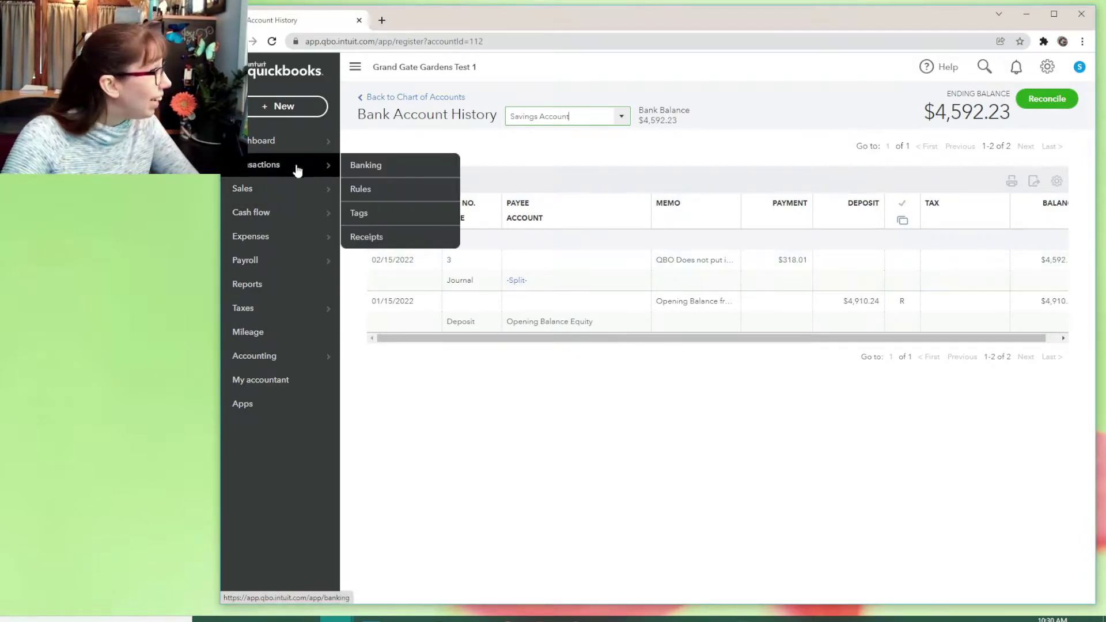
pyautogui.click(390, 166)
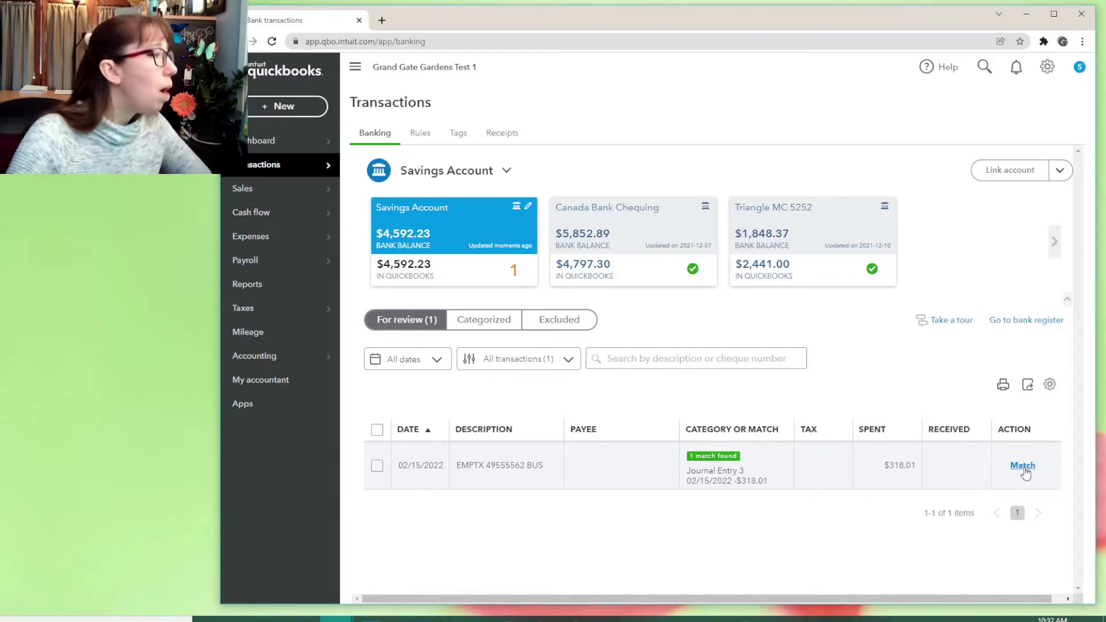
# Delete the $318.01 Federal Taxes payment from the tax payment history so it accrues again
pyautogui.click(272, 310)
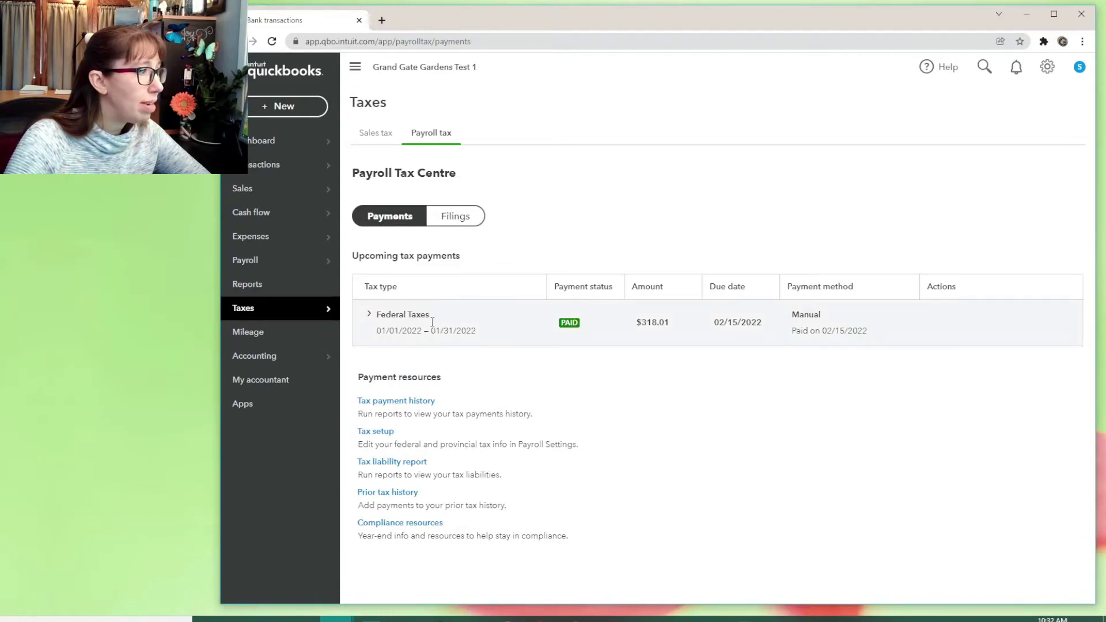
pyautogui.click(413, 402)
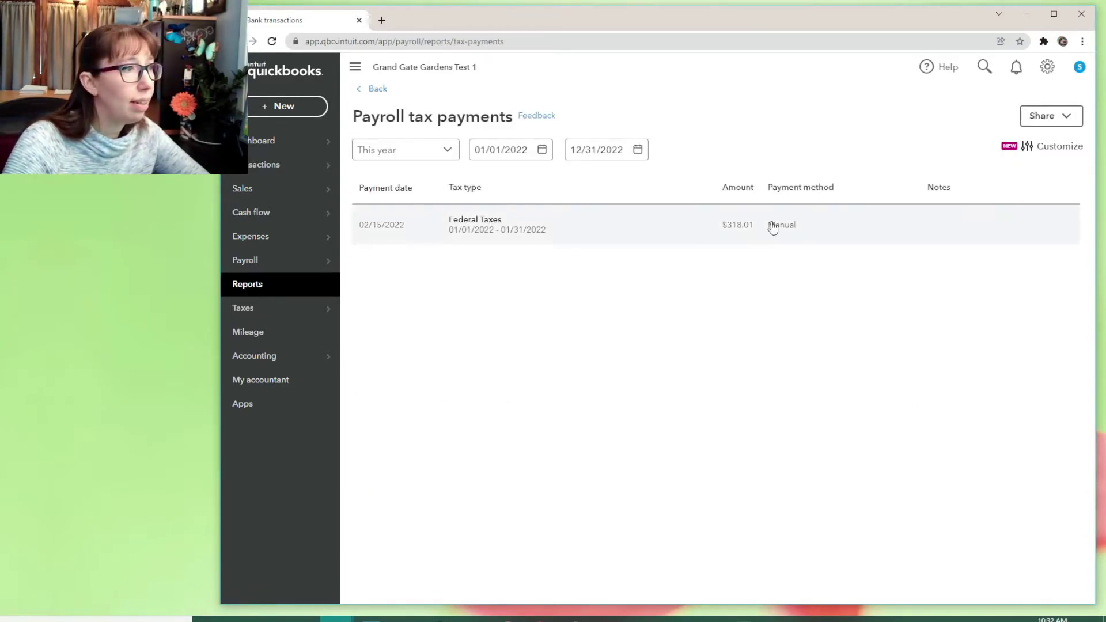
pyautogui.click(773, 227)
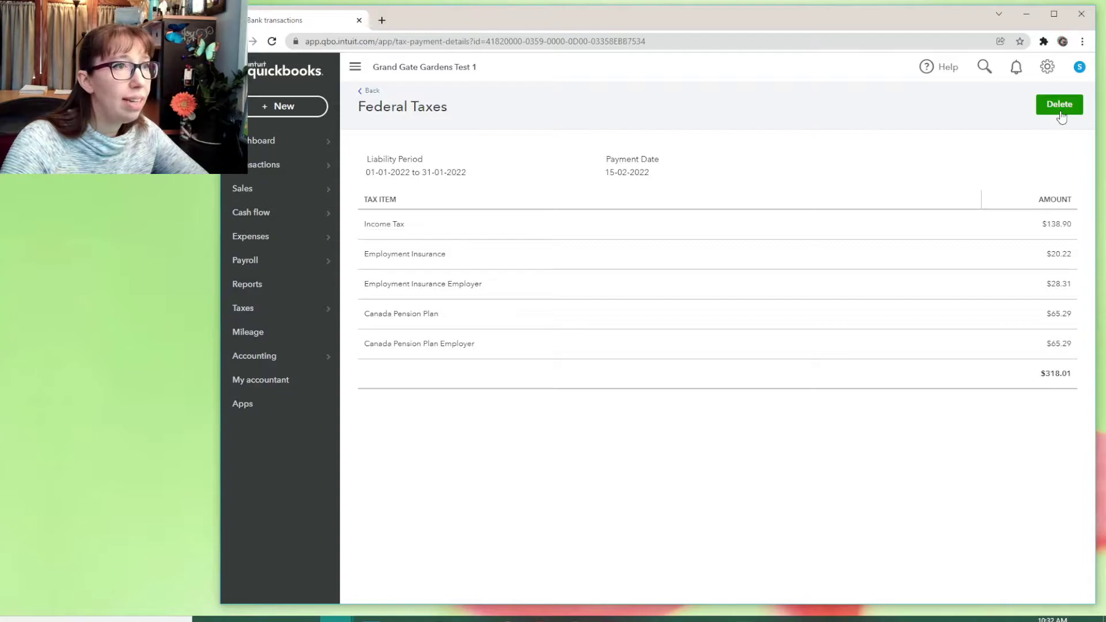
pyautogui.click(1060, 107)
pyautogui.click(808, 415)
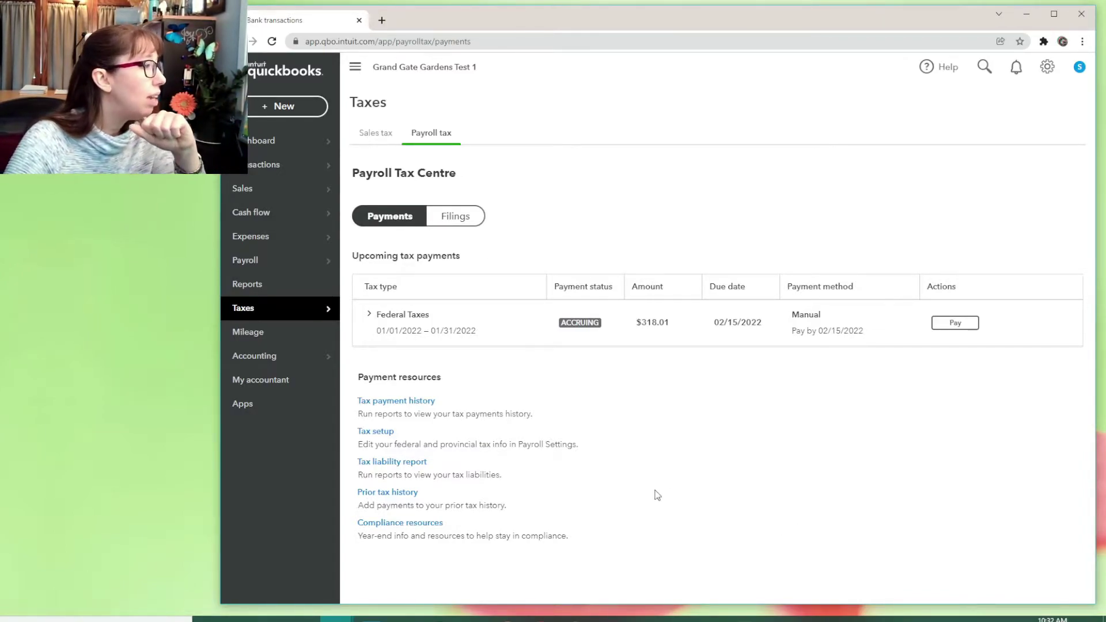
# Reach the payroll Preferences Setup Overview through Tax setup in the Payroll Tax Centre
pyautogui.click(385, 433)
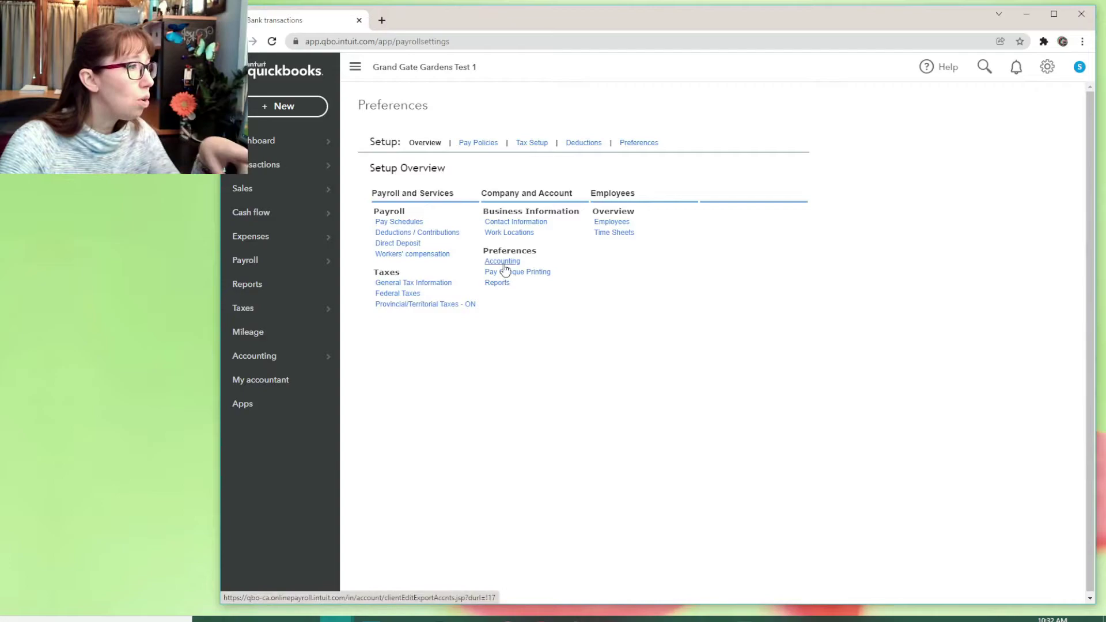
pyautogui.hotkey('alt', 'Left')
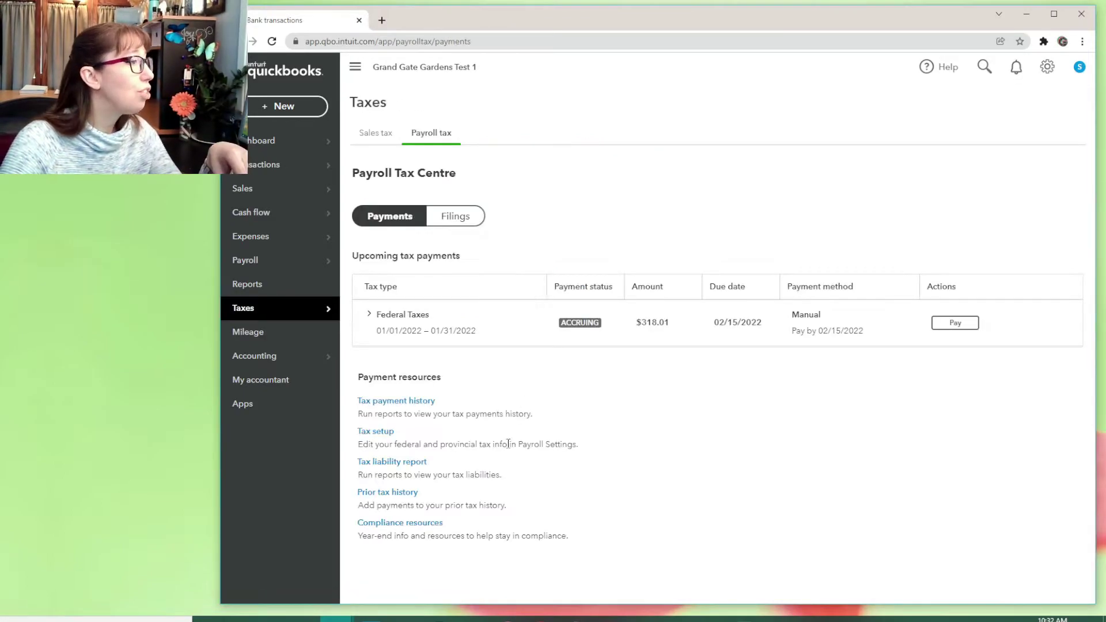
pyautogui.moveTo(247, 319)
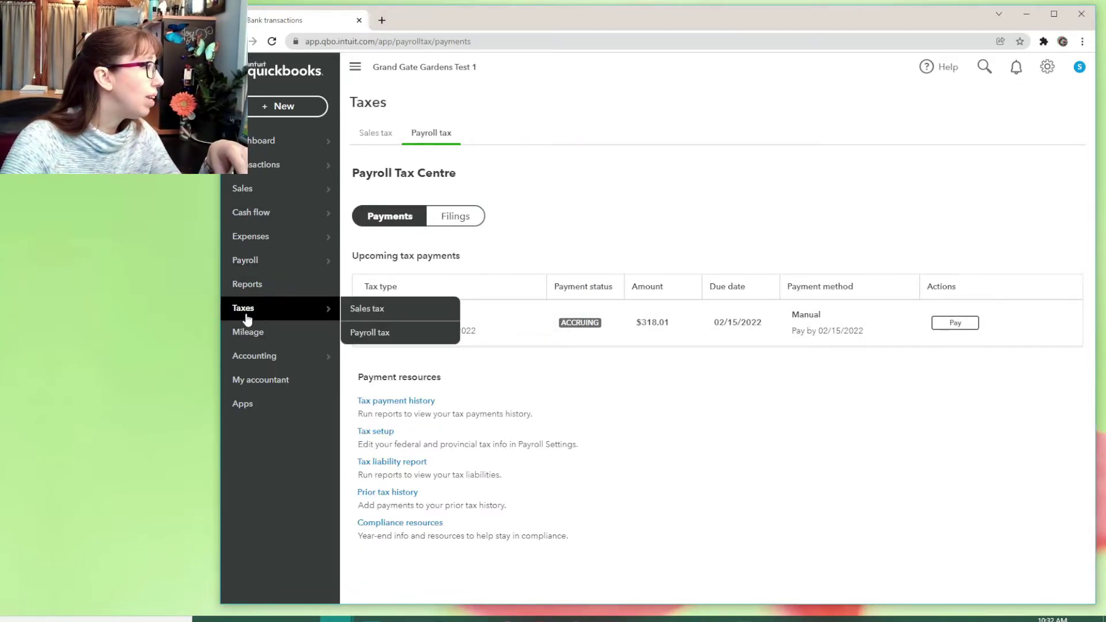
pyautogui.click(364, 331)
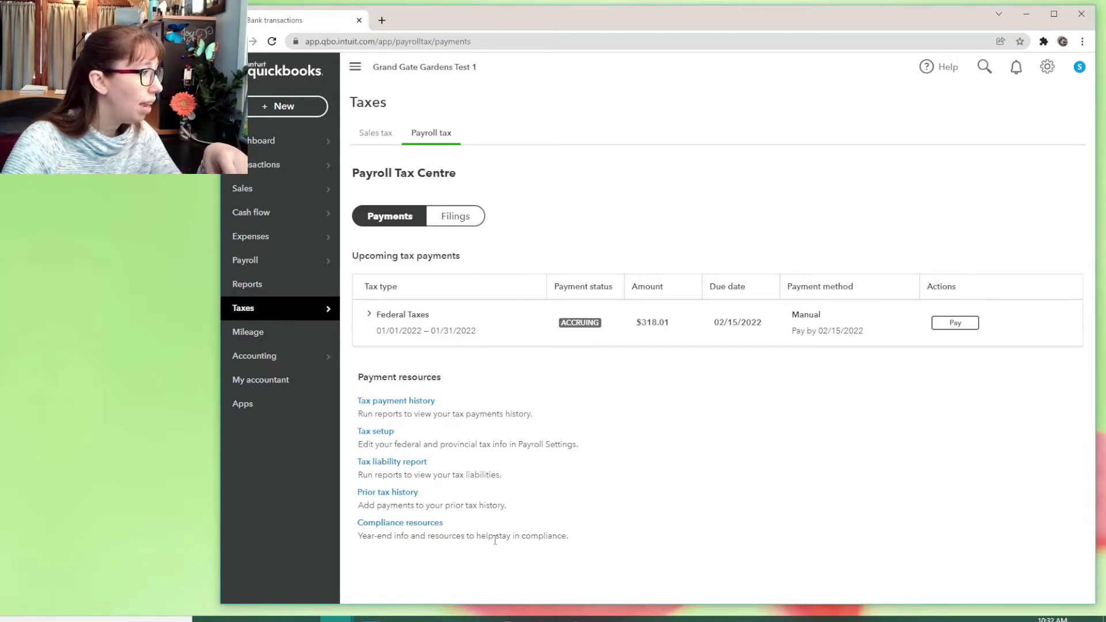
pyautogui.click(451, 222)
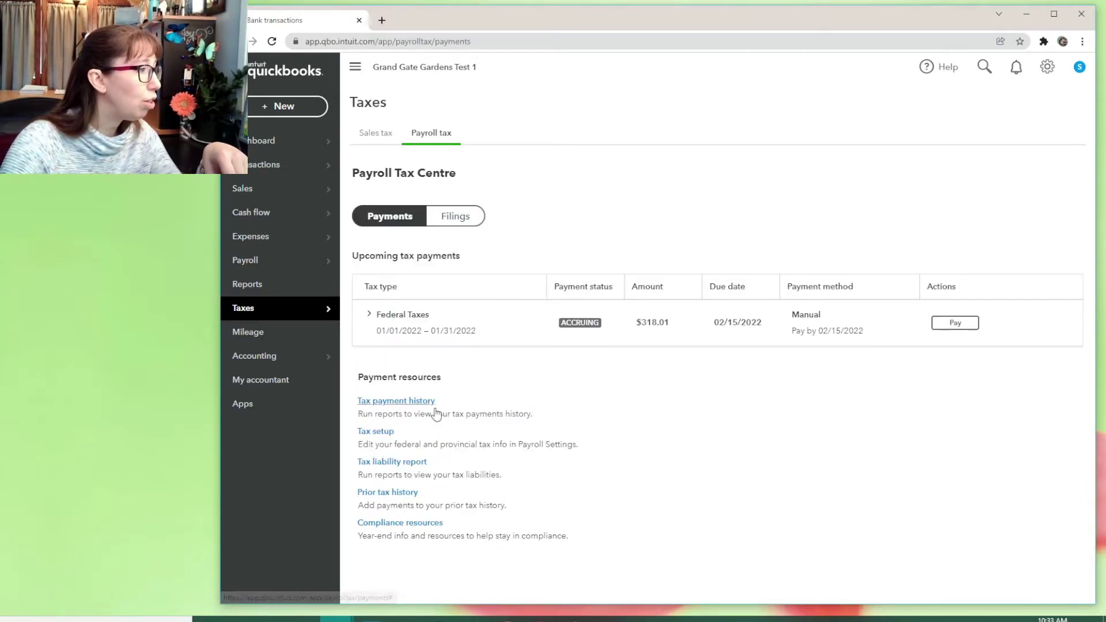
pyautogui.click(375, 431)
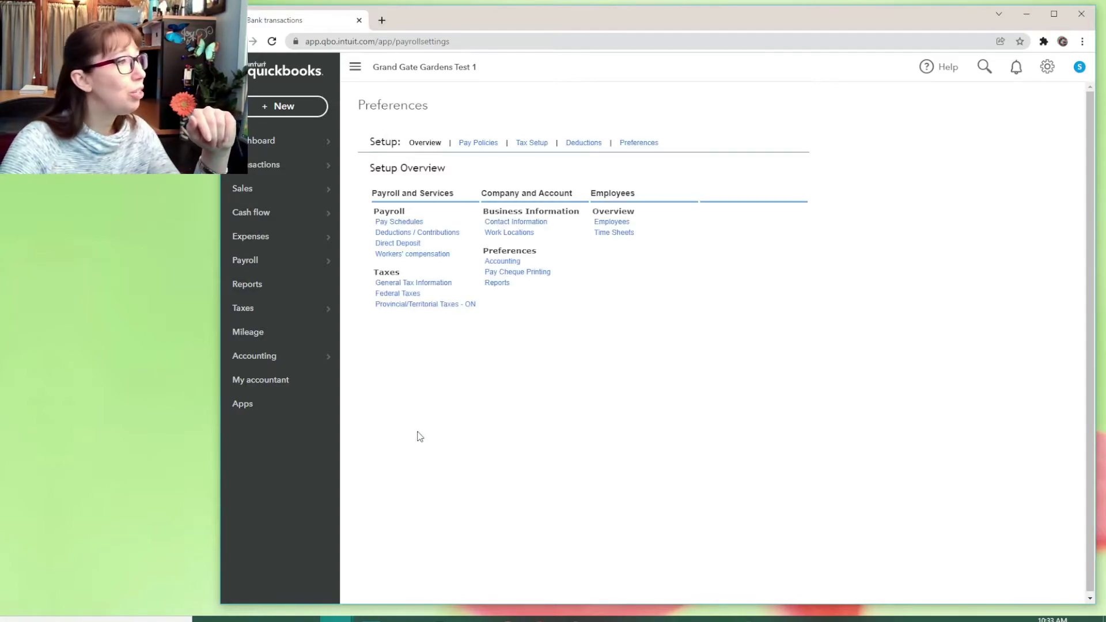
pyautogui.click(502, 261)
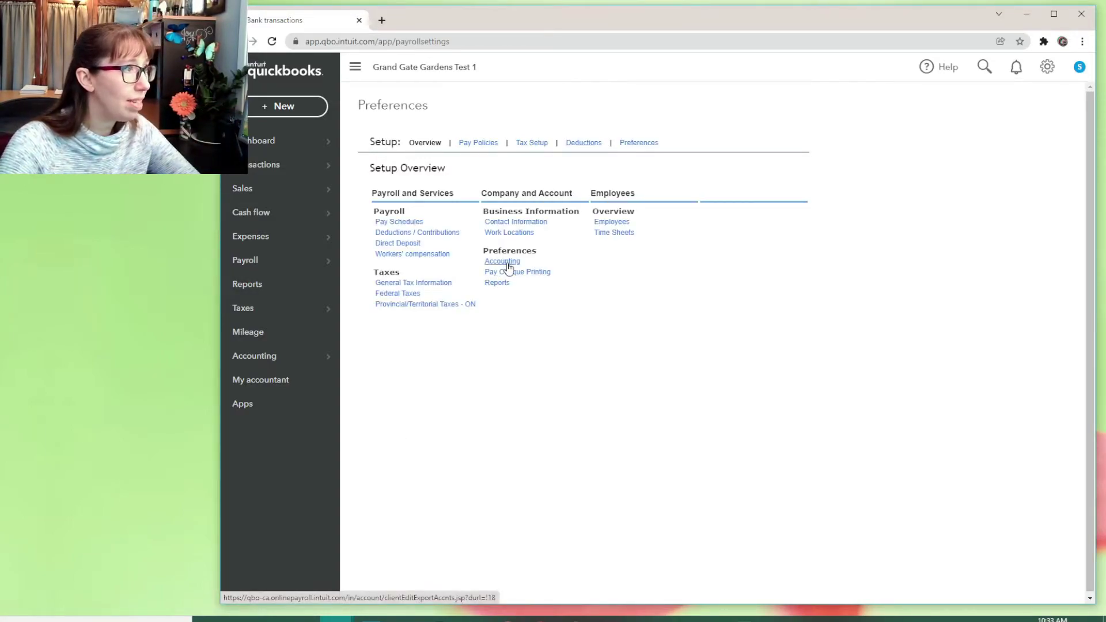
# Change the payroll Chequing Account from Canada Bank Chequing to Savings Account and save
pyautogui.click(508, 264)
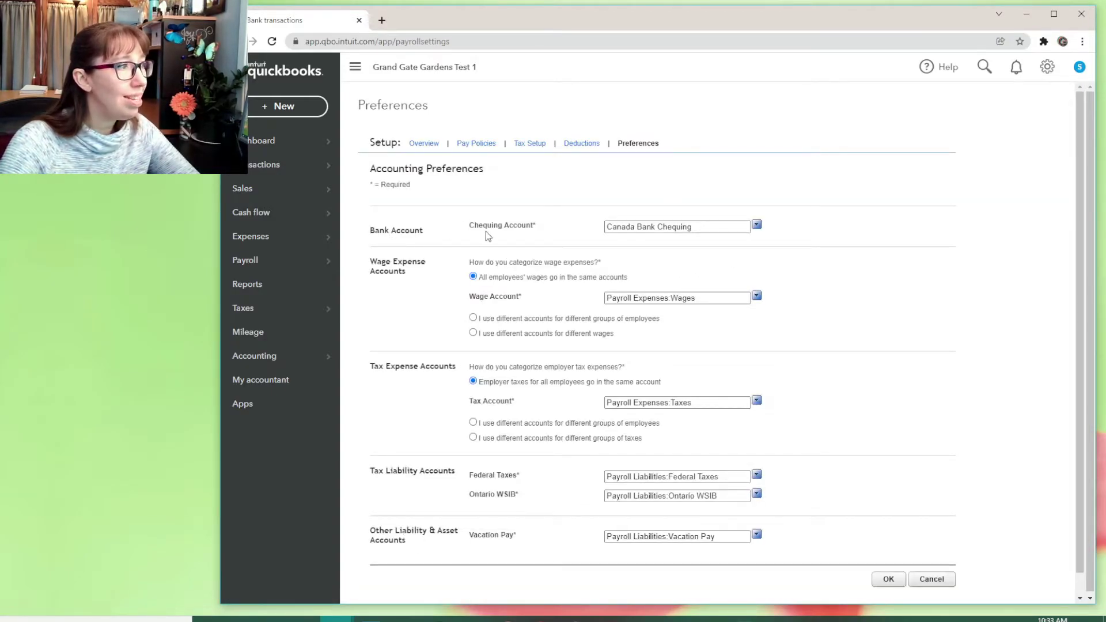
pyautogui.click(758, 226)
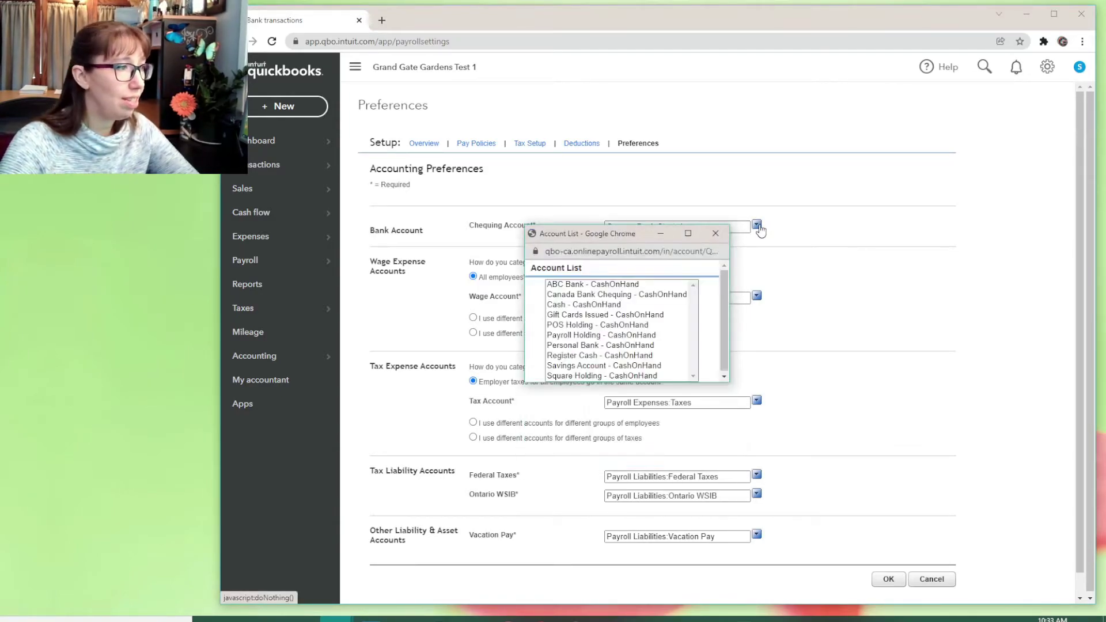
pyautogui.doubleClick(581, 366)
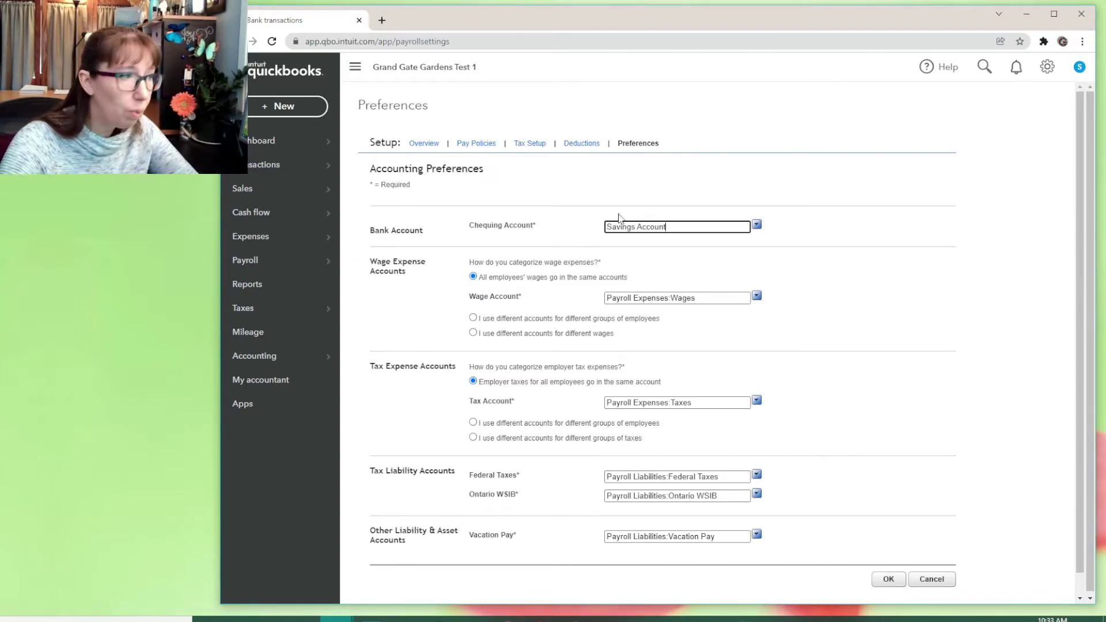
pyautogui.click(894, 579)
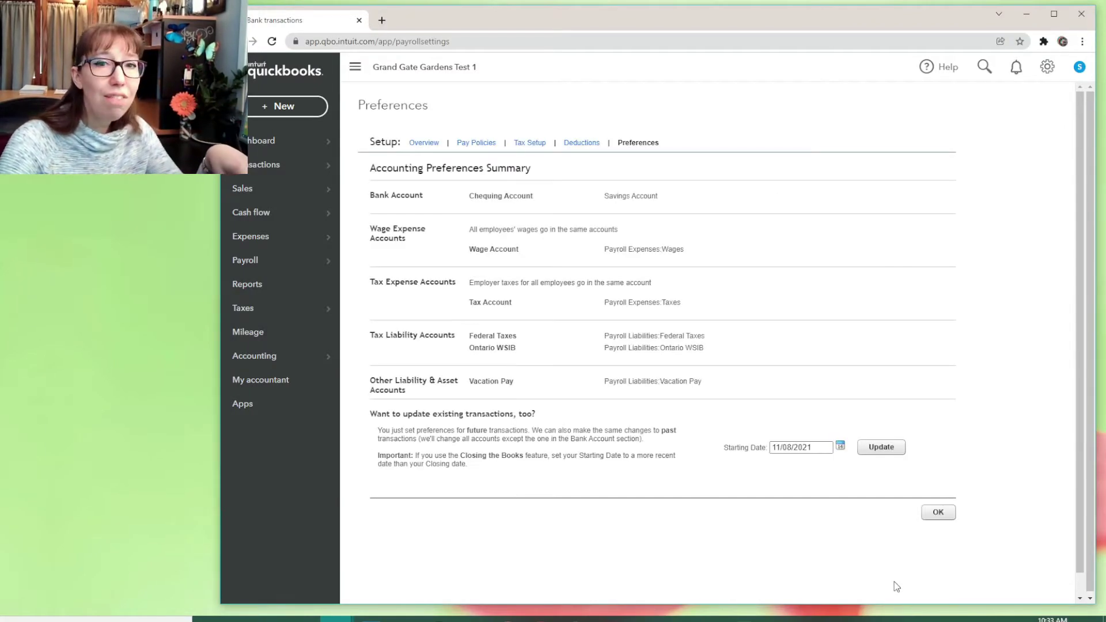
# Start paying the Federal Taxes liability in the Payroll Tax Centre, confirming payment before period end
pyautogui.click(938, 512)
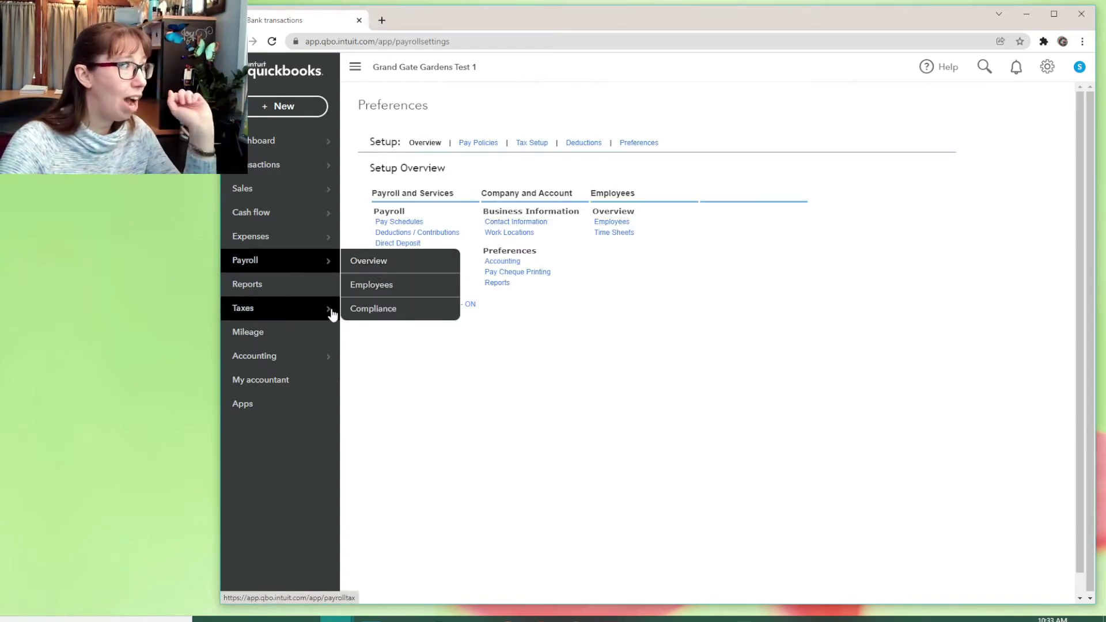
pyautogui.moveTo(314, 311)
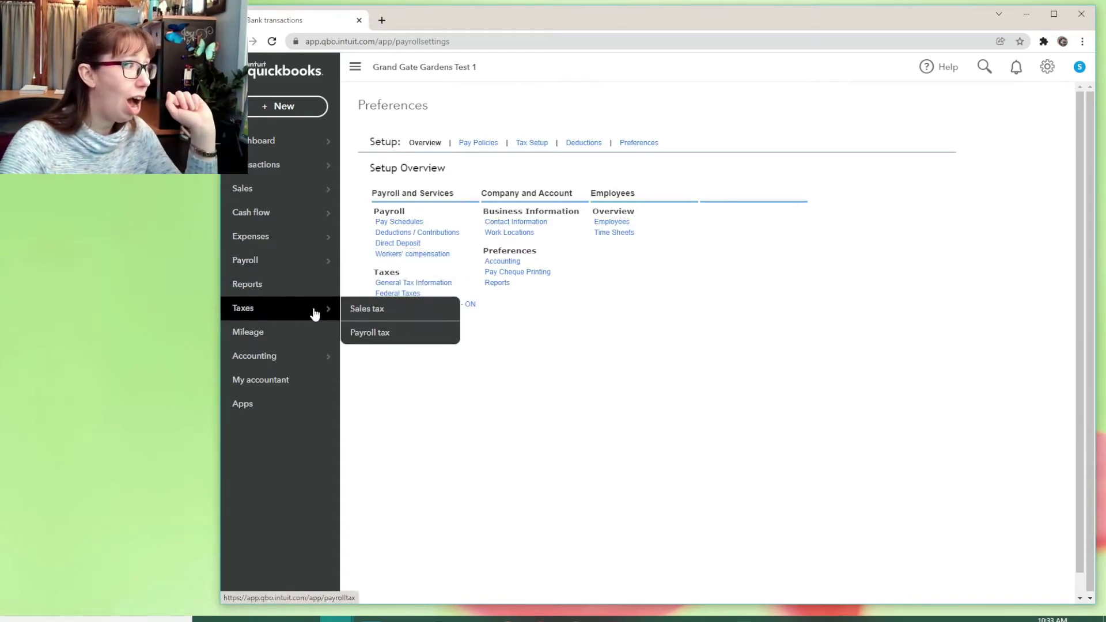
pyautogui.click(367, 335)
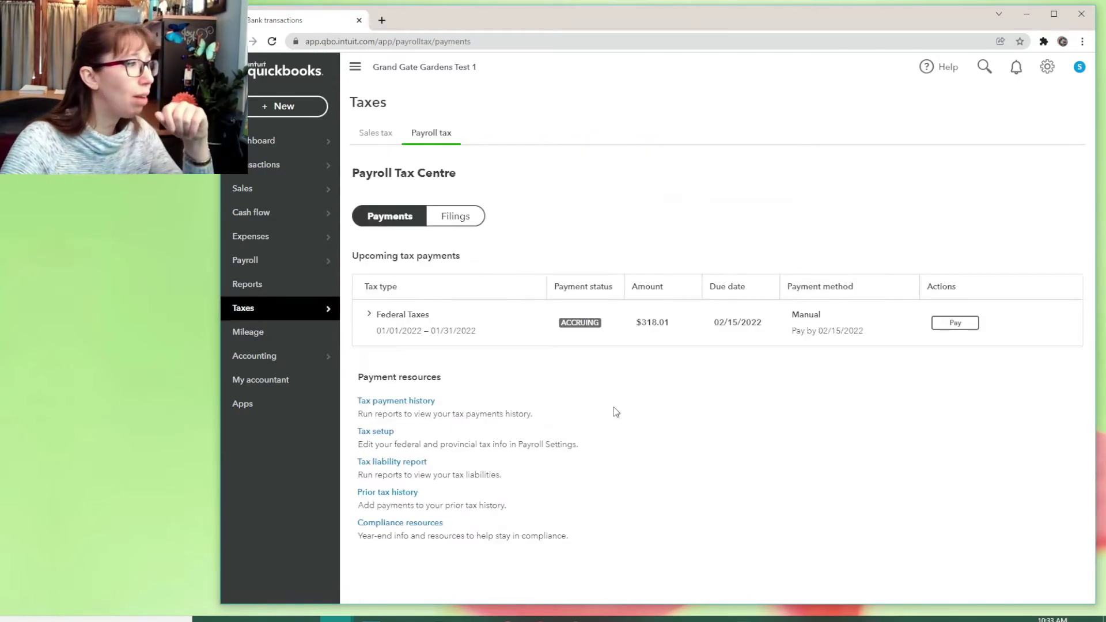
pyautogui.click(955, 324)
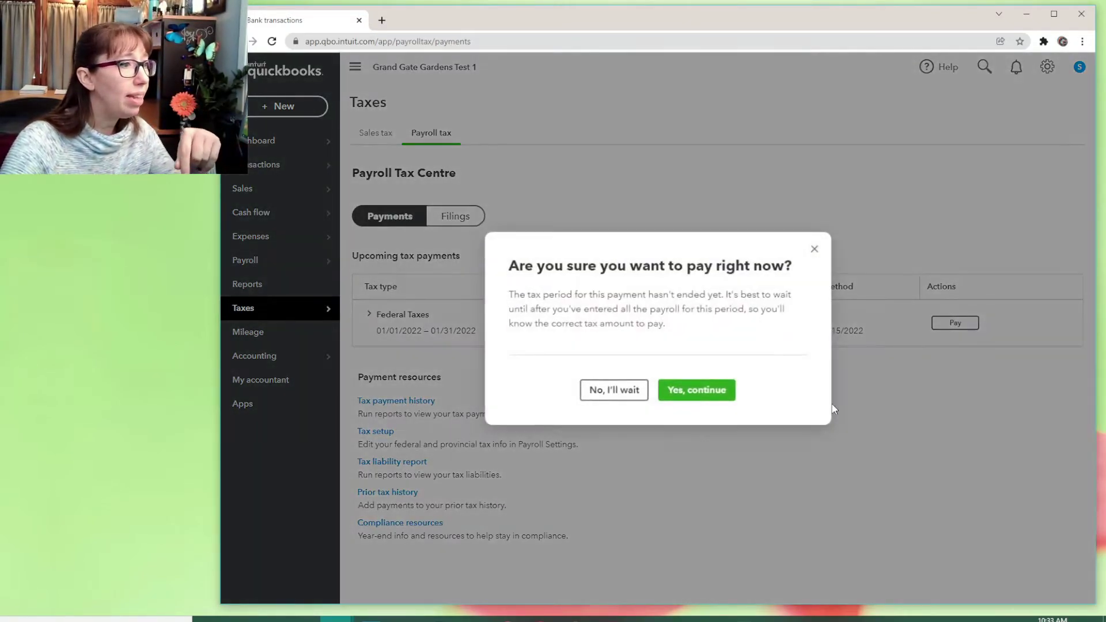
pyautogui.click(693, 388)
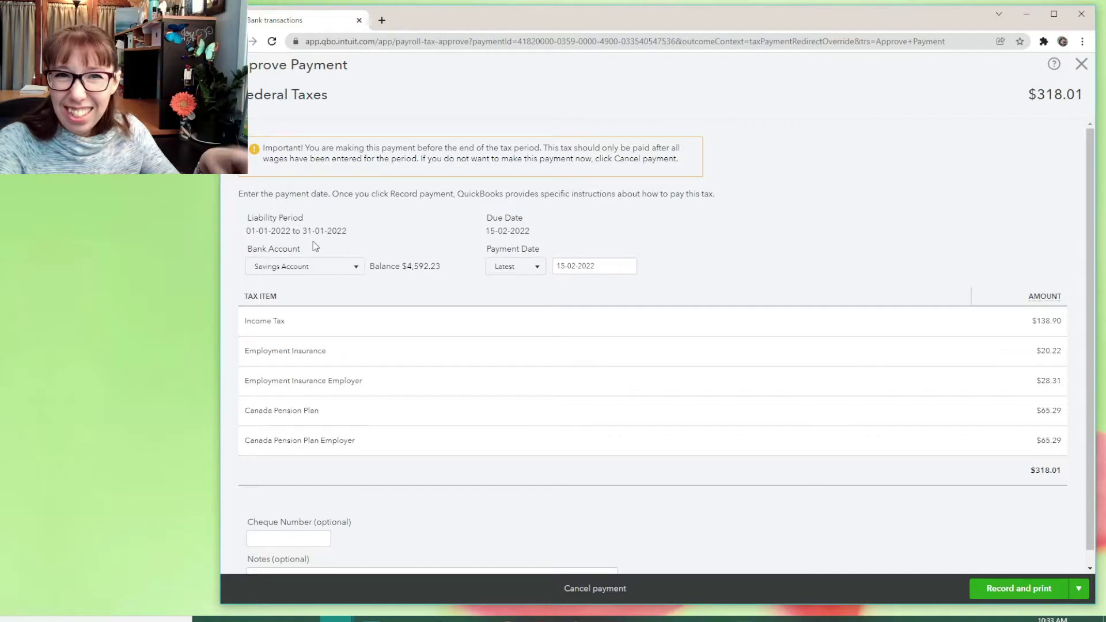
# Record the $318.01 Federal Taxes payment from ABC Bank without printing
pyautogui.click(312, 275)
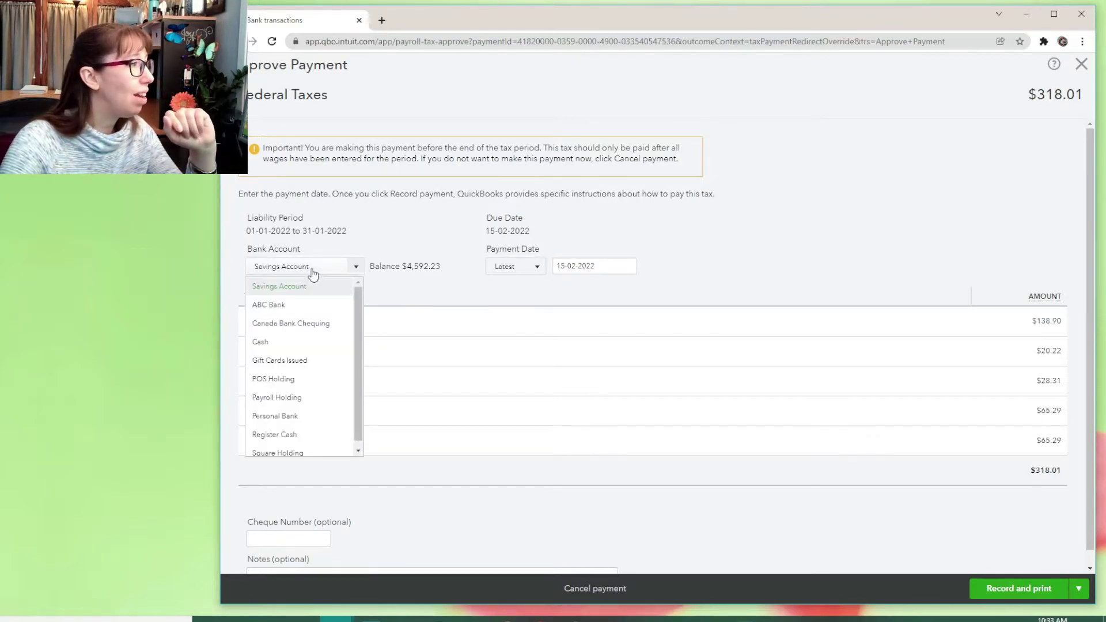
pyautogui.click(305, 309)
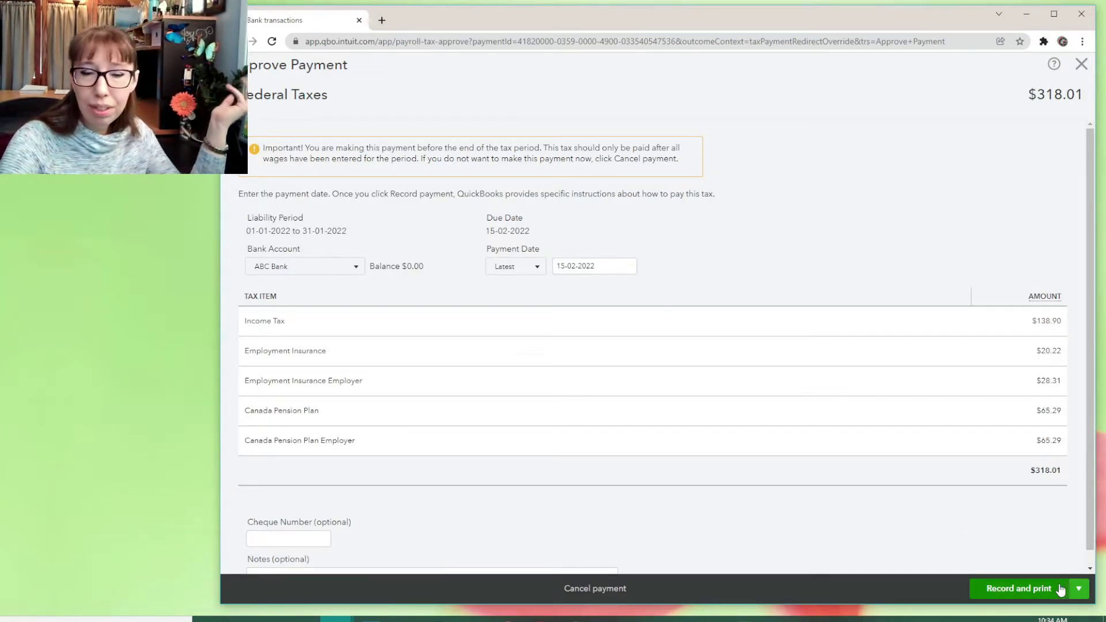
pyautogui.click(1080, 595)
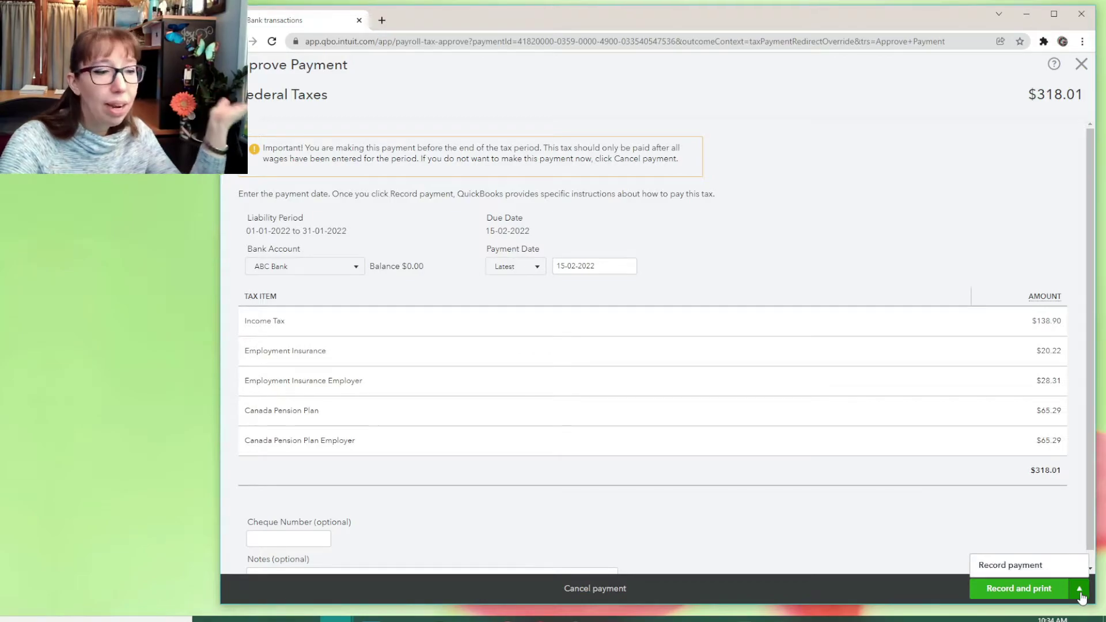
pyautogui.click(1014, 571)
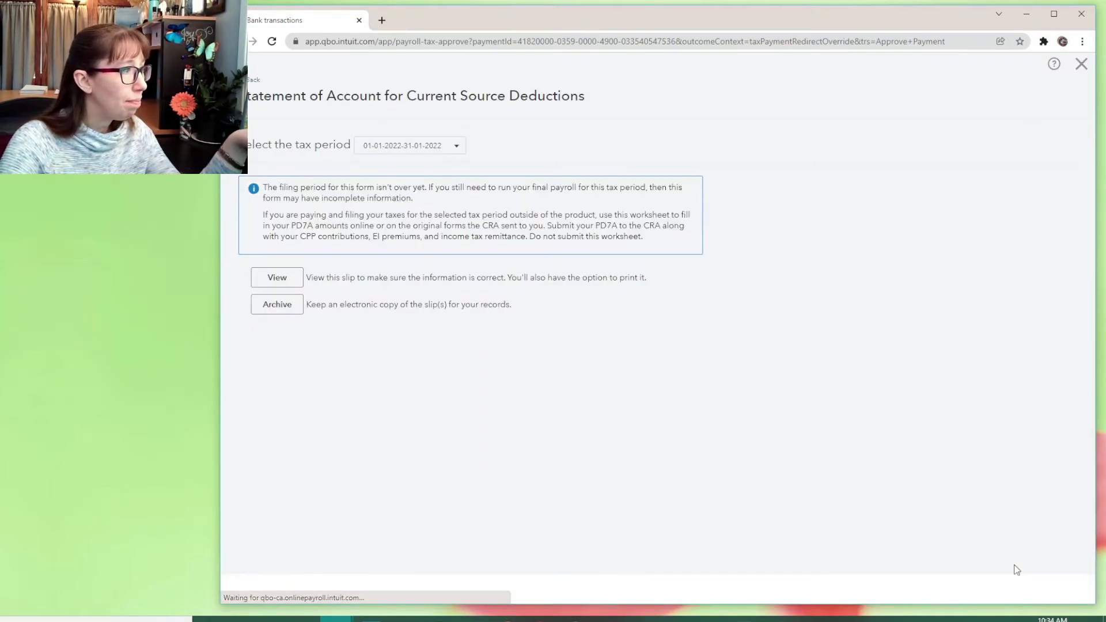
pyautogui.click(1081, 64)
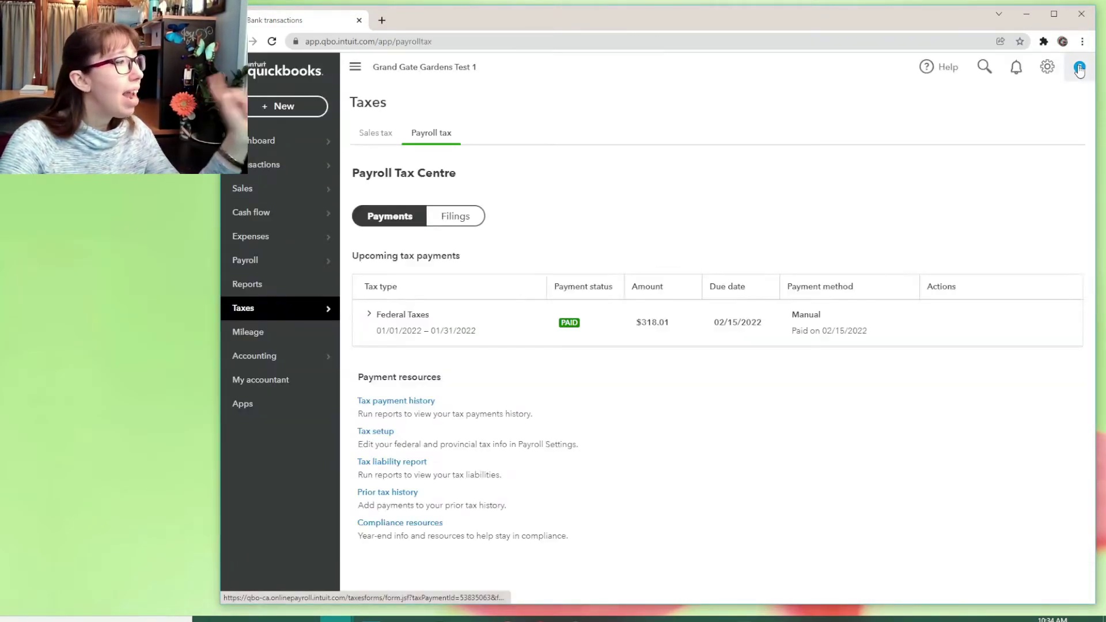
pyautogui.moveTo(271, 362)
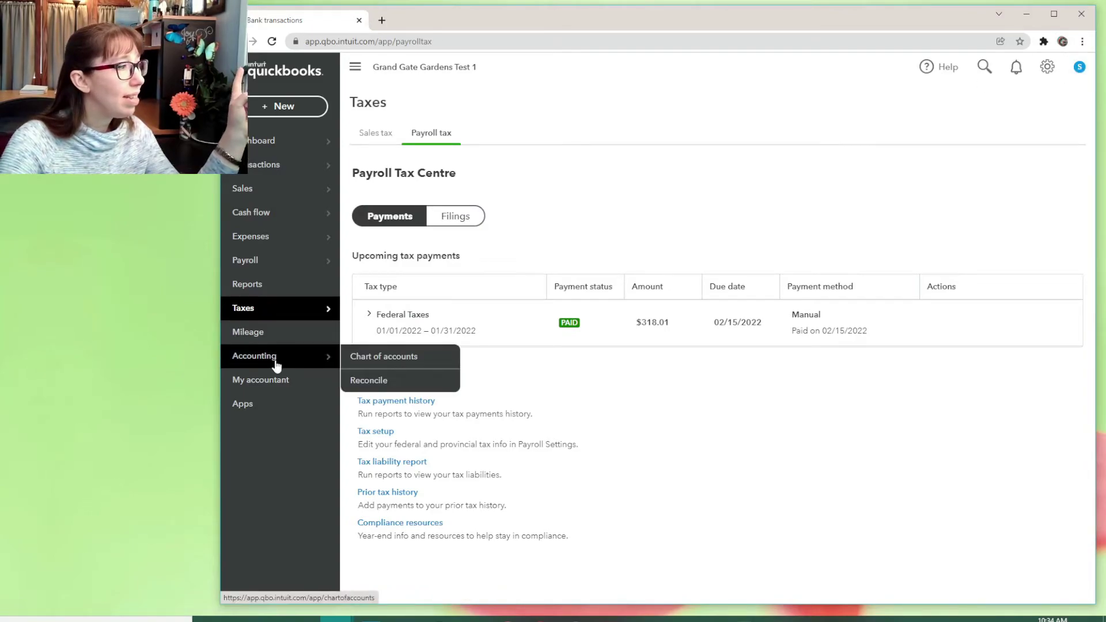
pyautogui.click(375, 361)
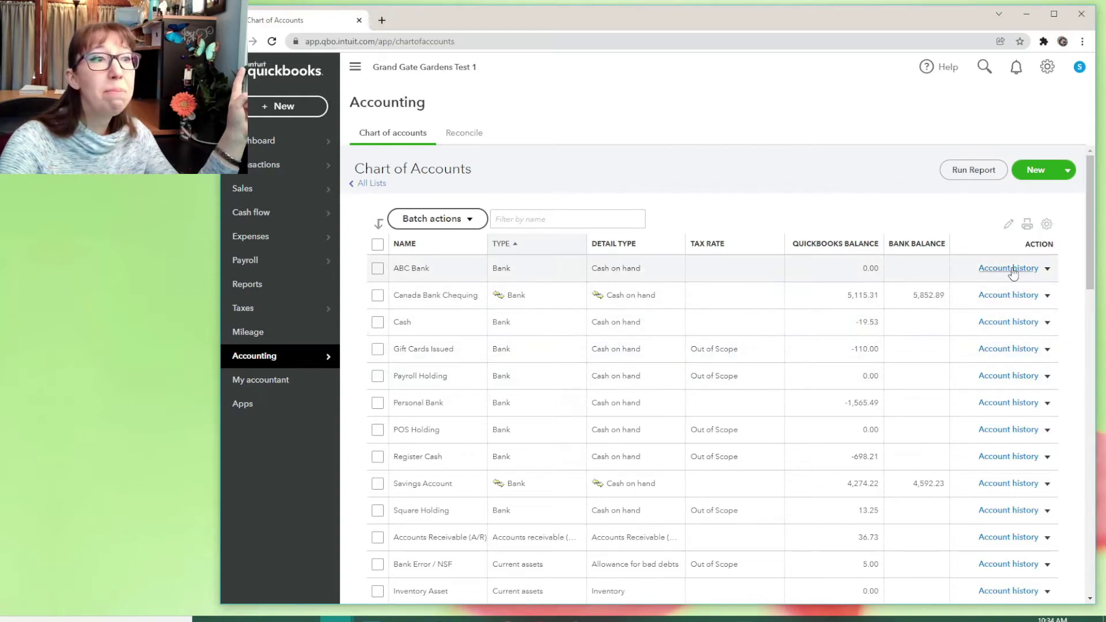
pyautogui.click(1011, 269)
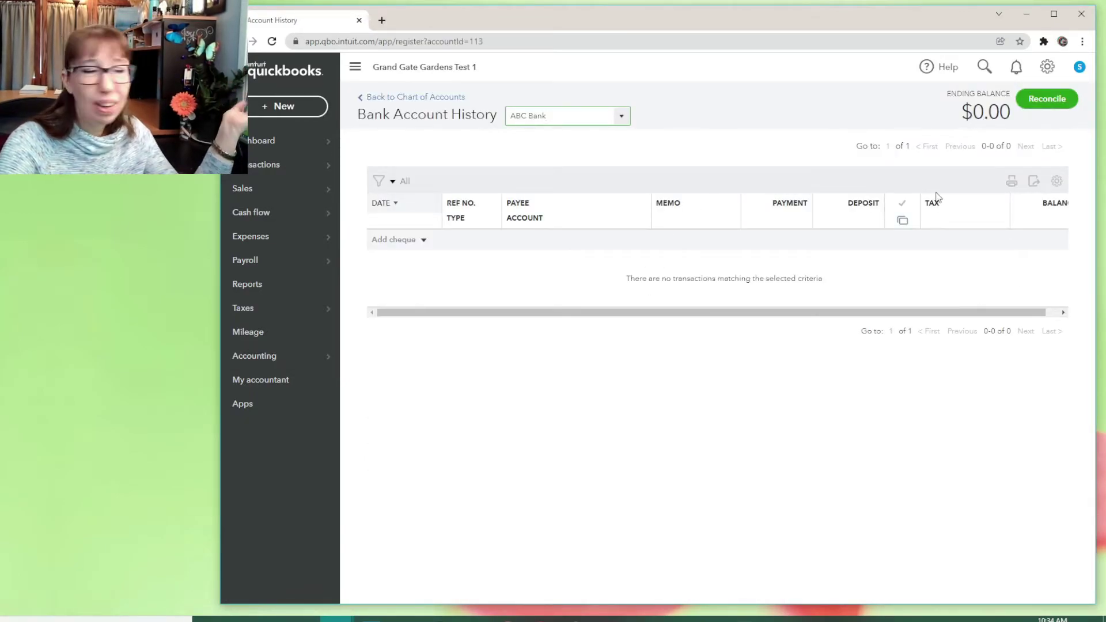
pyautogui.click(399, 97)
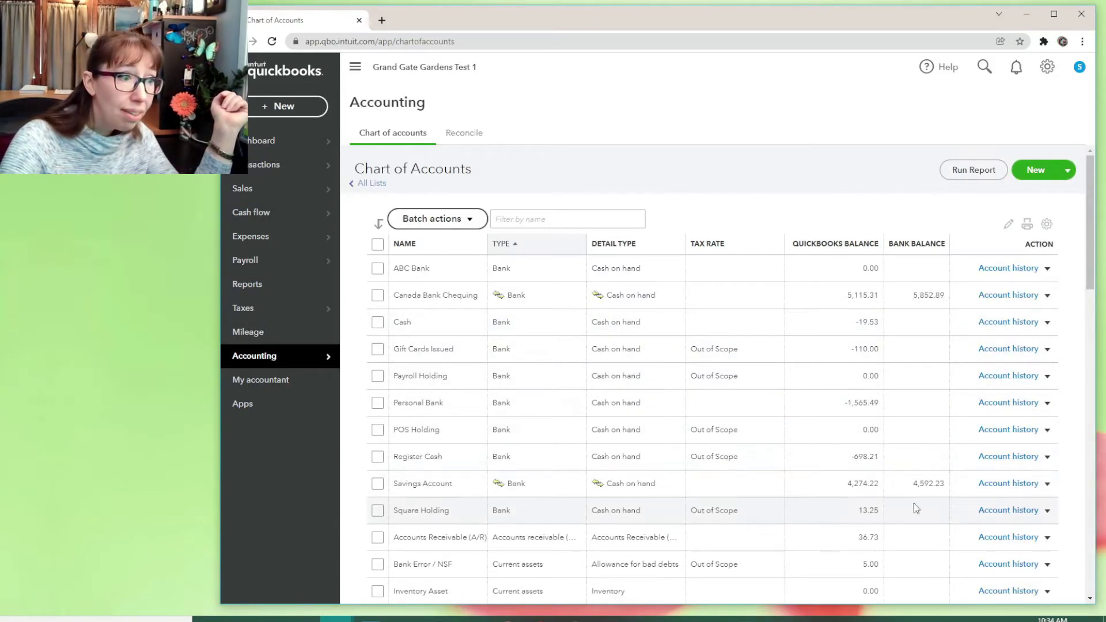
# Delete the $318.01 journal entry from the Savings Account register
pyautogui.click(997, 489)
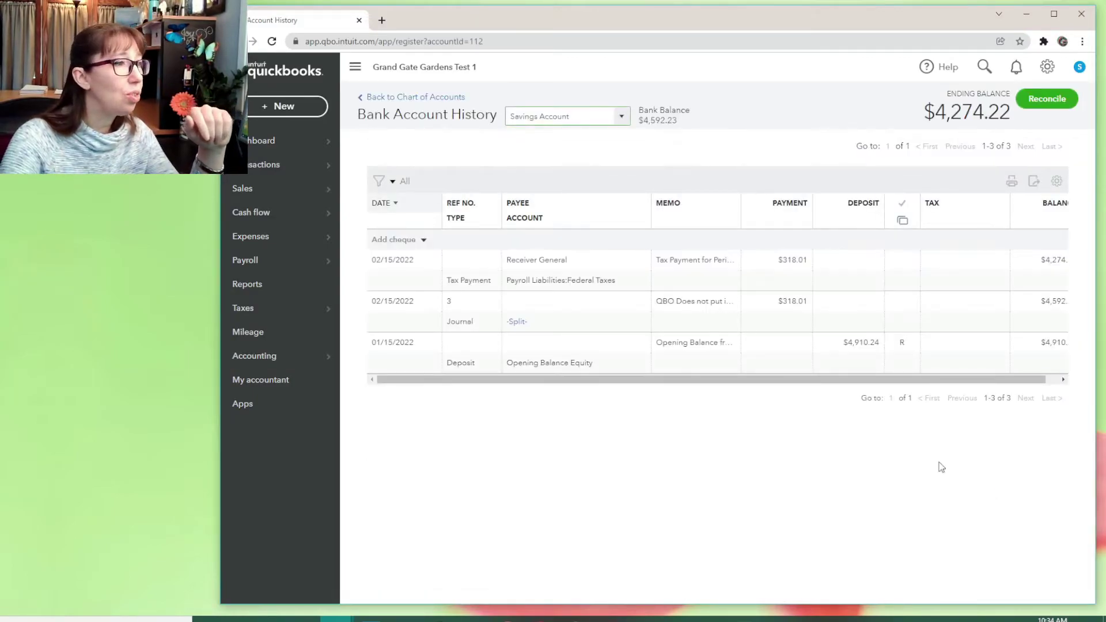
pyautogui.click(767, 312)
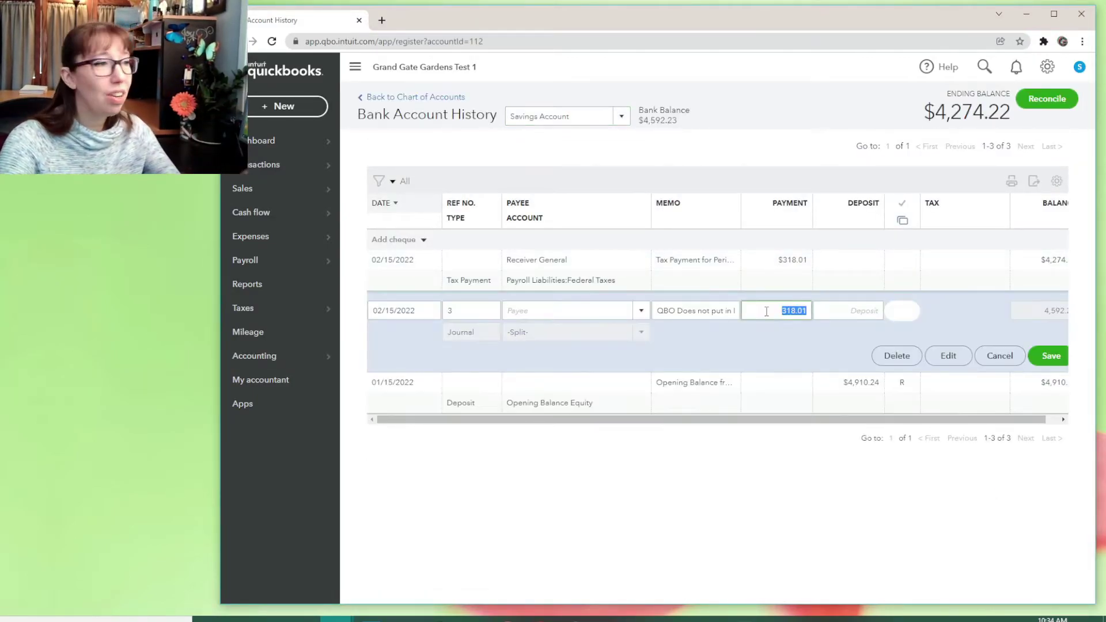
pyautogui.click(899, 358)
pyautogui.click(772, 361)
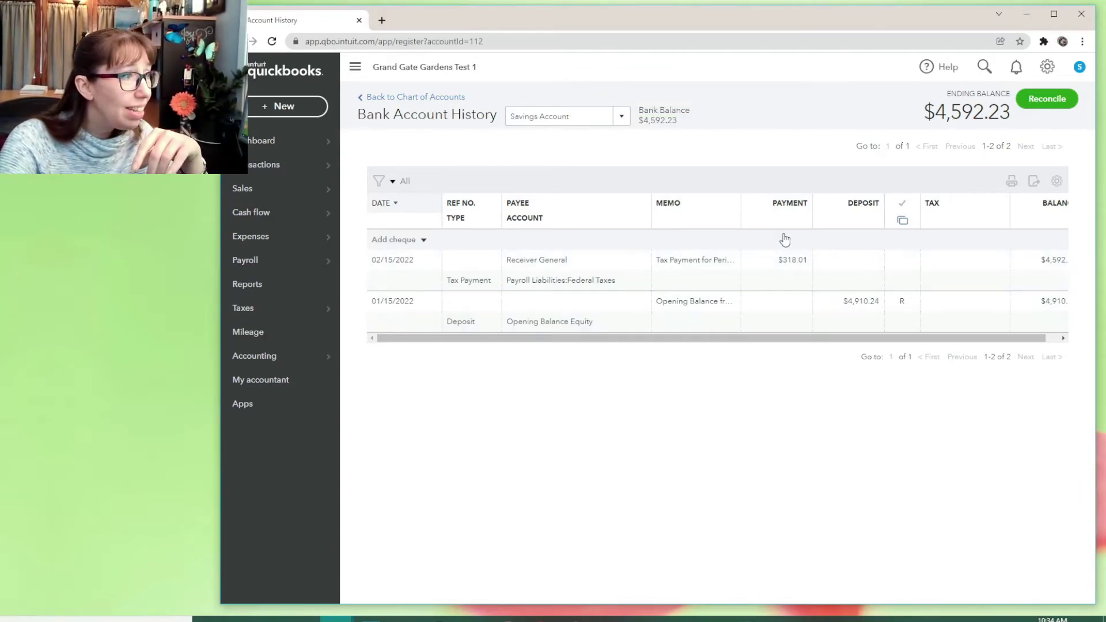
# Review the Receiver General Federal Taxes payment details, then return to the register
pyautogui.click(790, 264)
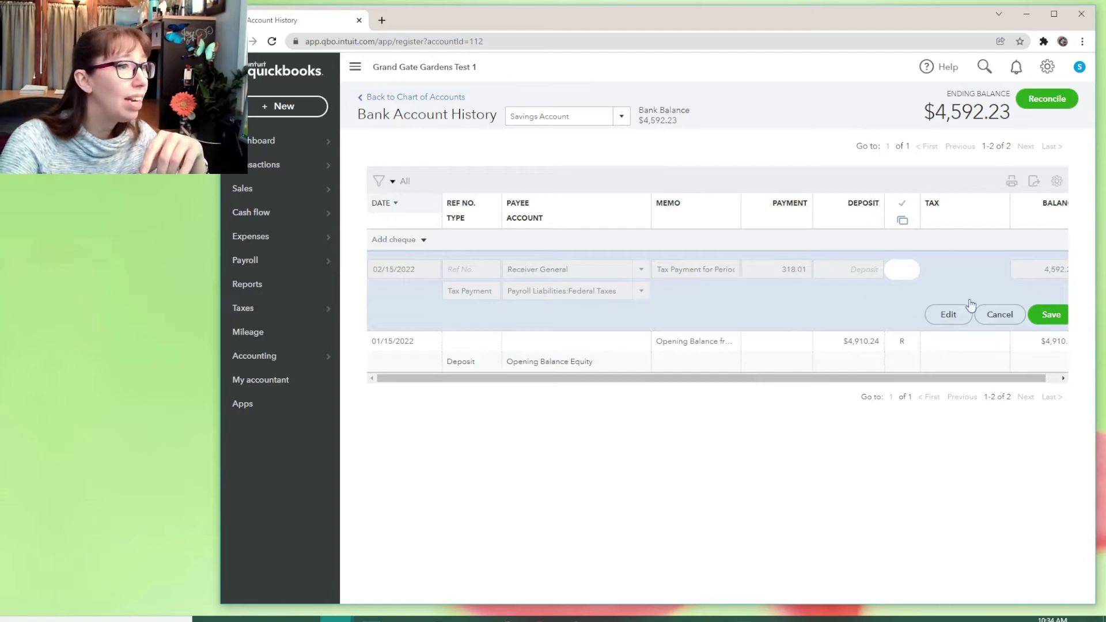
pyautogui.click(948, 314)
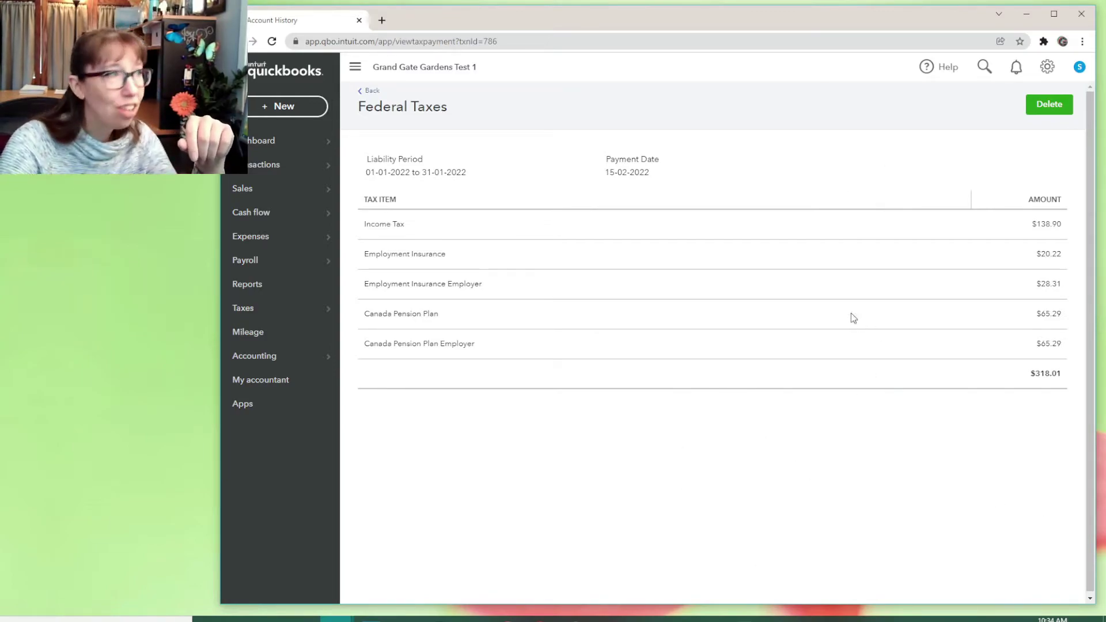
pyautogui.click(369, 91)
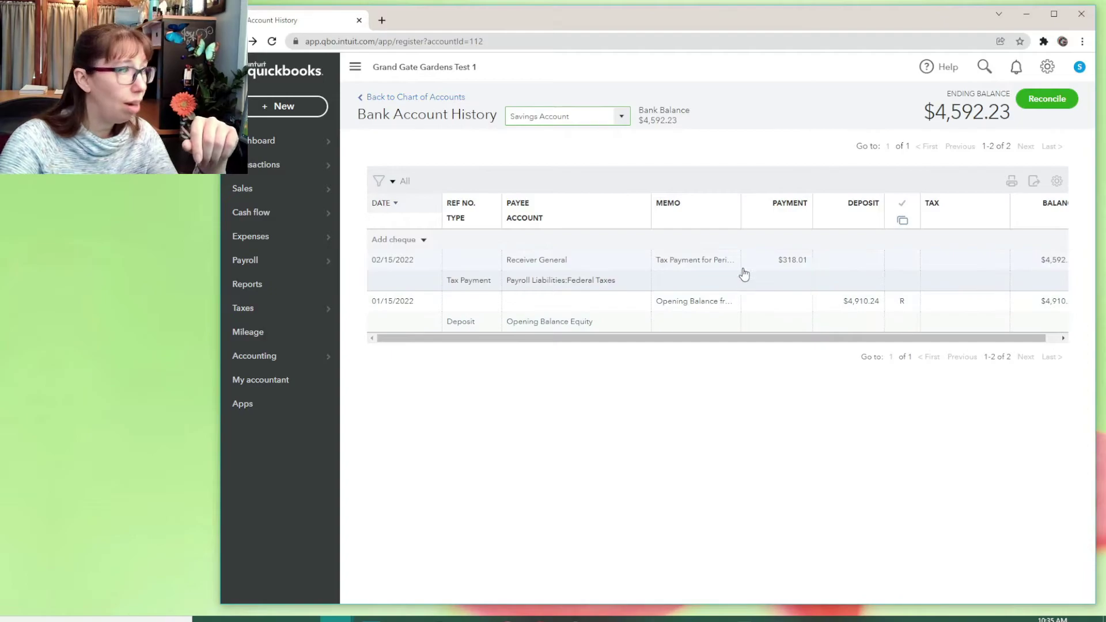
# Open the Banking feed and expand the $318.01 Receiver General item to see its 02/15/2022 Tax Payment match
pyautogui.moveTo(311, 165)
pyautogui.click(360, 163)
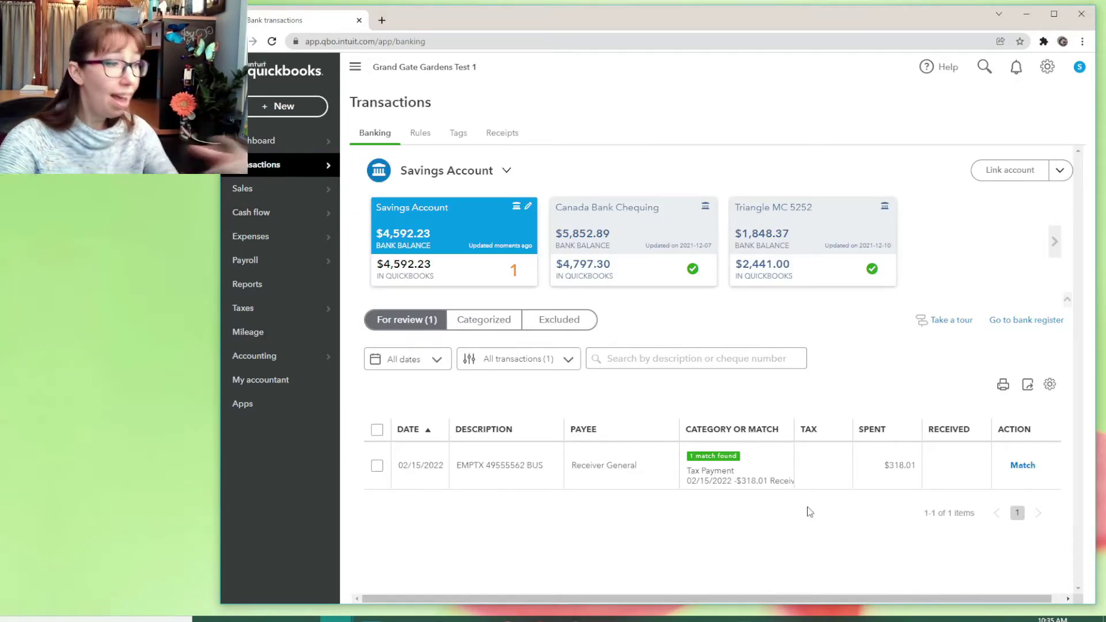
pyautogui.click(773, 471)
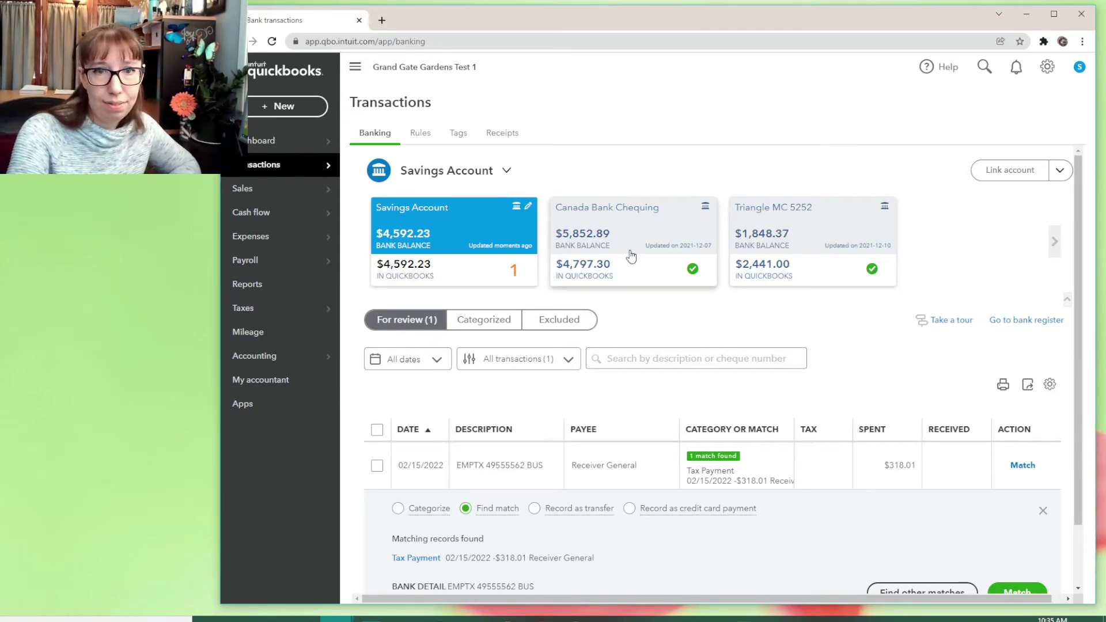
# Start a new payroll run paying from ABC Bank
pyautogui.moveTo(288, 261)
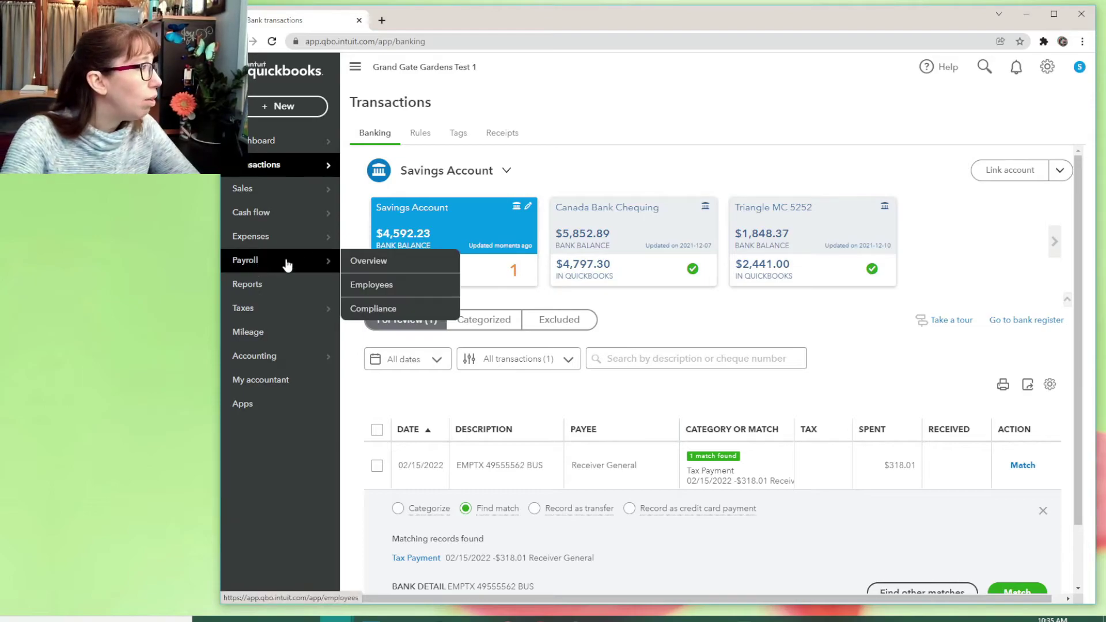
pyautogui.click(371, 284)
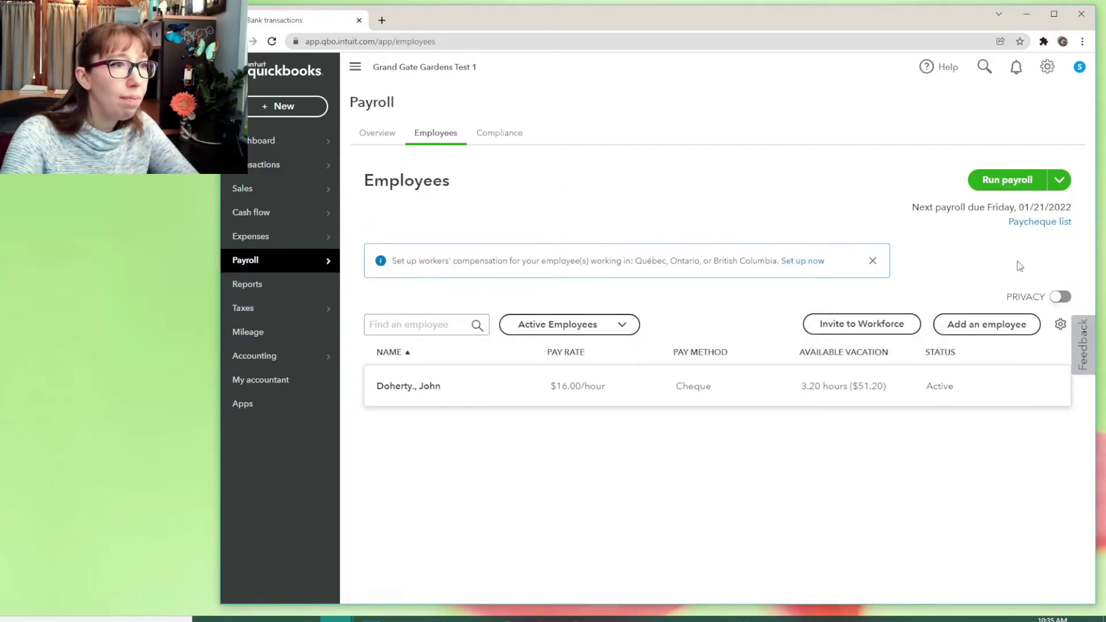
pyautogui.click(1016, 182)
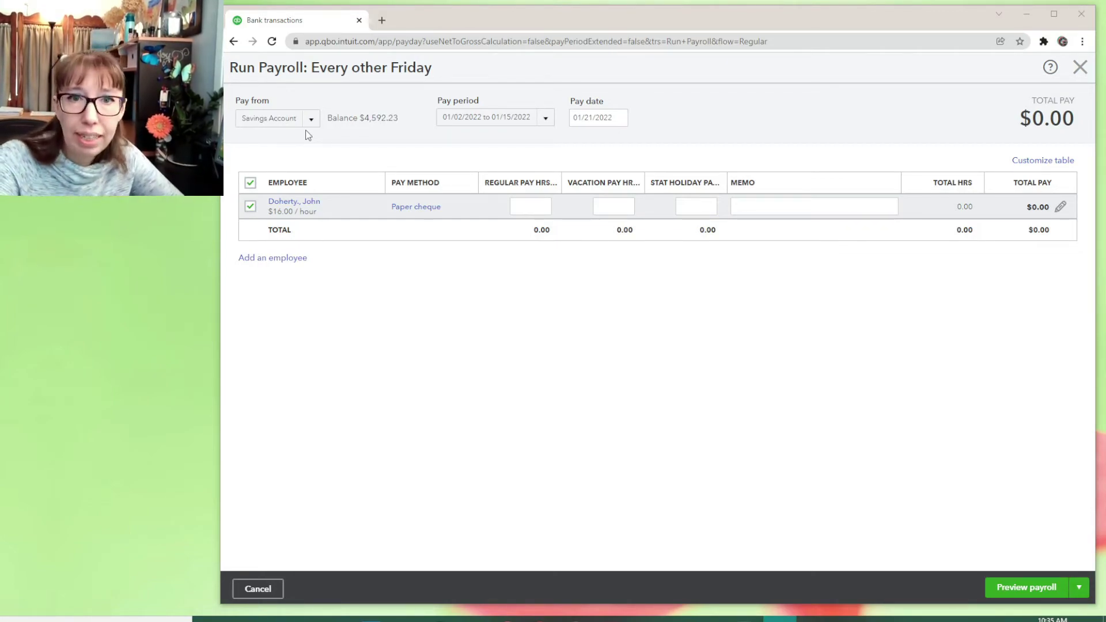
pyautogui.click(311, 123)
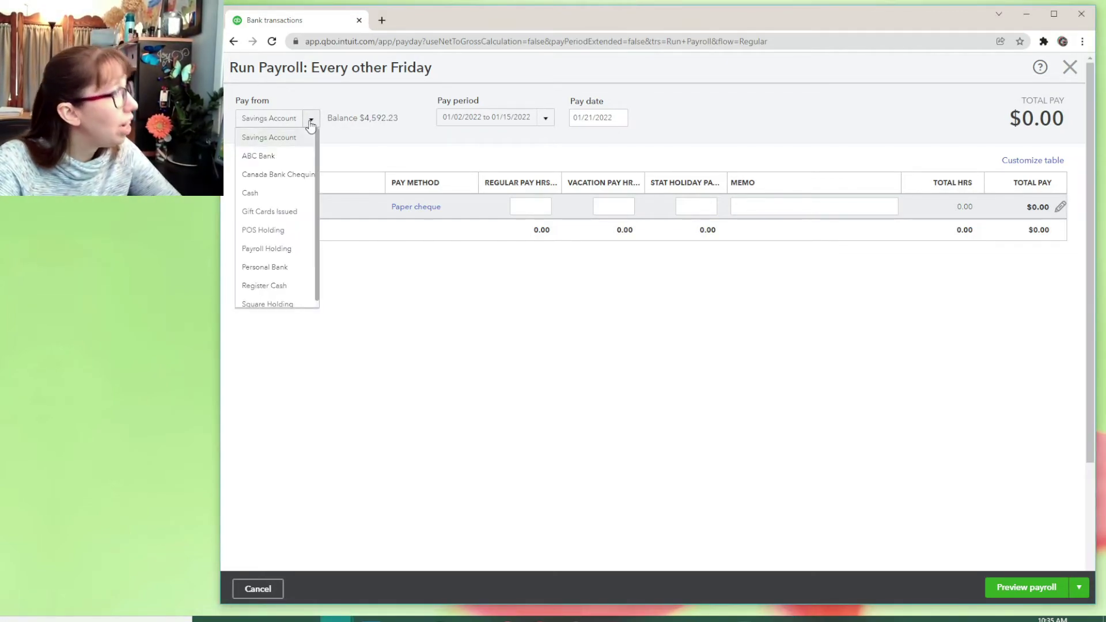
pyautogui.click(274, 157)
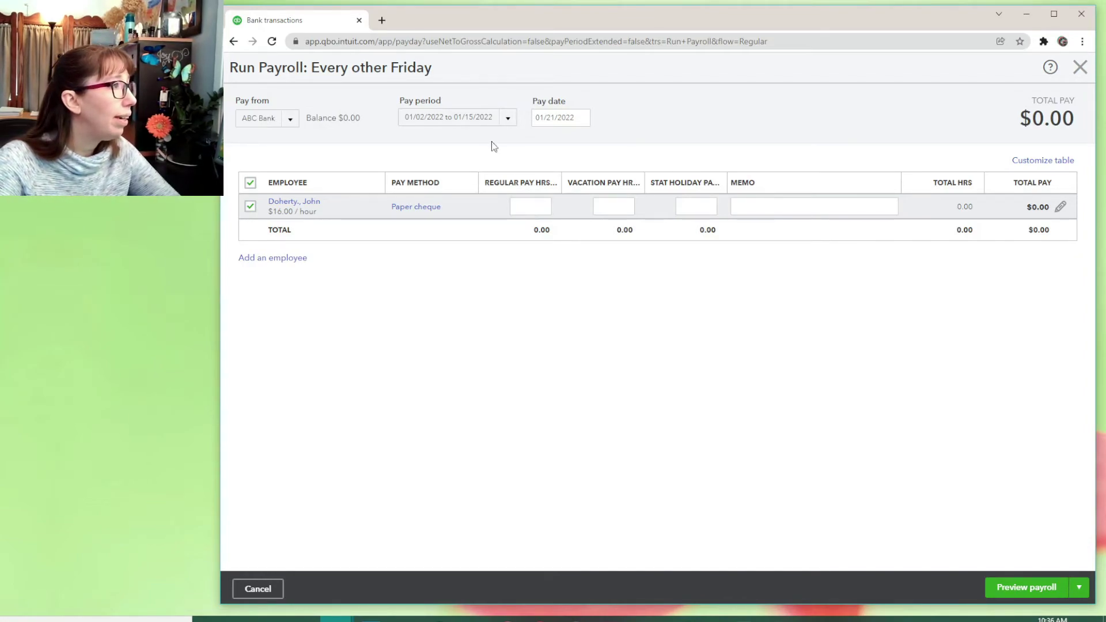
# Choose the 01/30/2022 to 02/12/2022 pay period, enter 75 regular hours, and submit the payroll
pyautogui.click(507, 118)
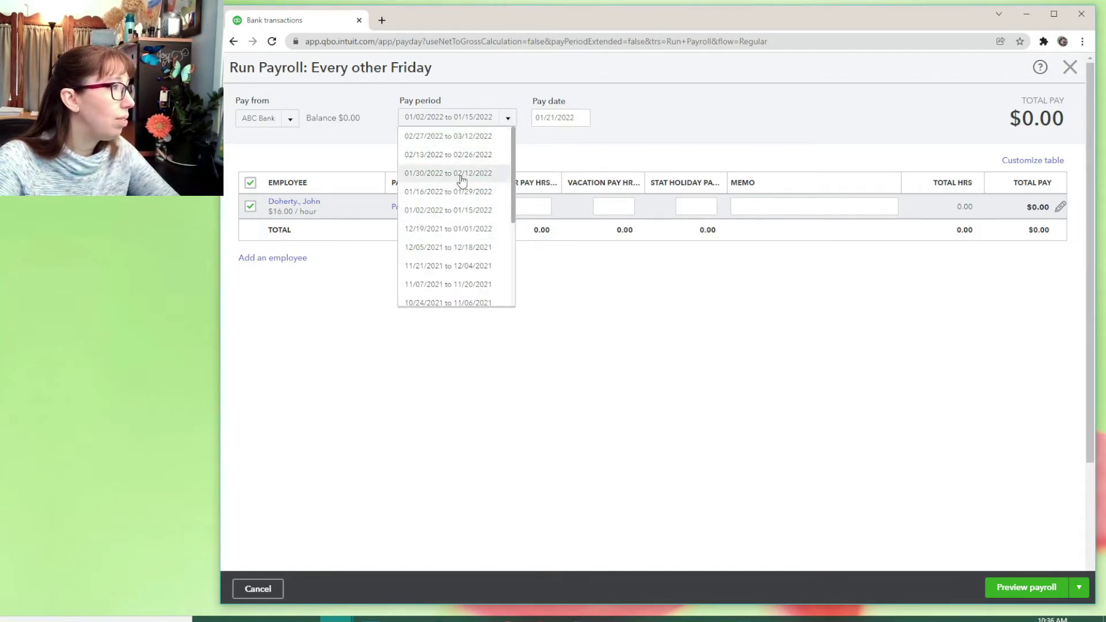
pyautogui.click(459, 155)
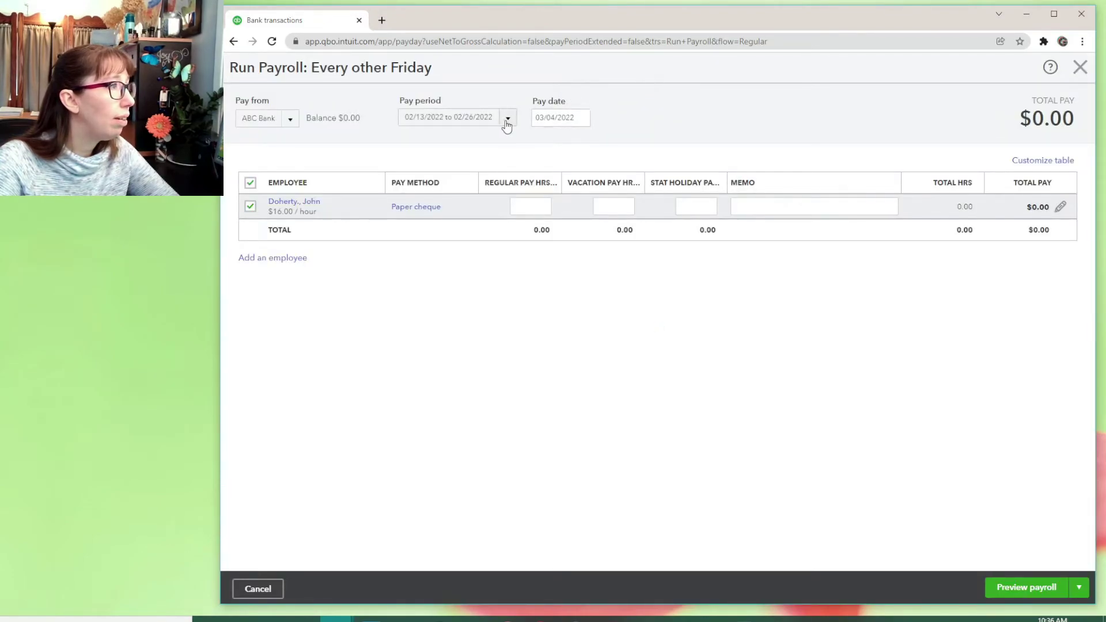
pyautogui.click(479, 119)
pyautogui.click(474, 173)
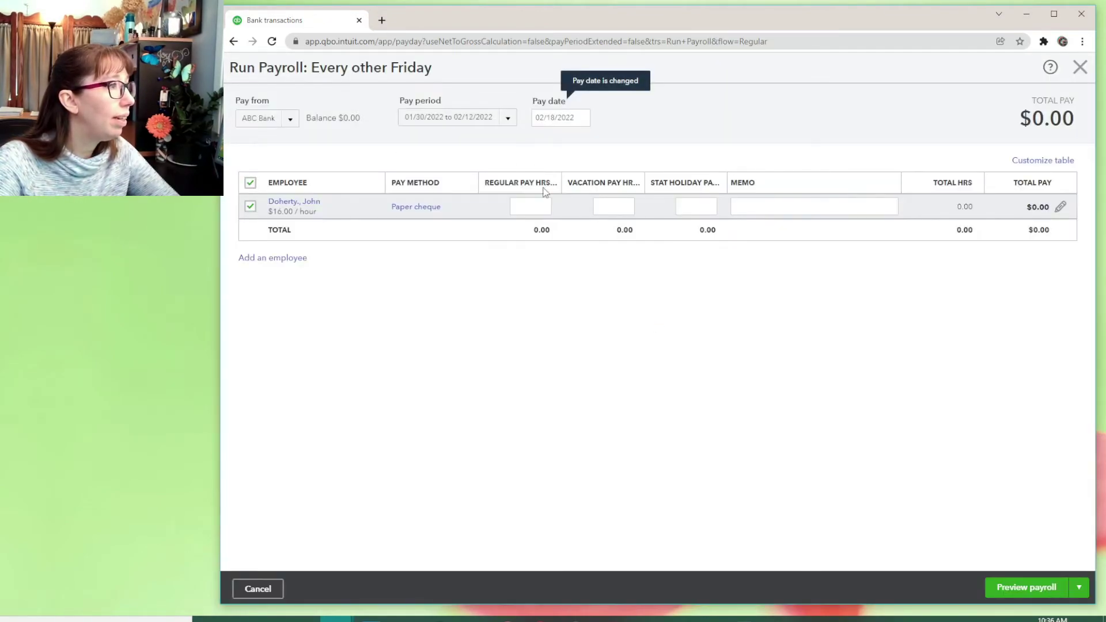
pyautogui.click(544, 206)
pyautogui.write('74')
pyautogui.press('BackSpace')
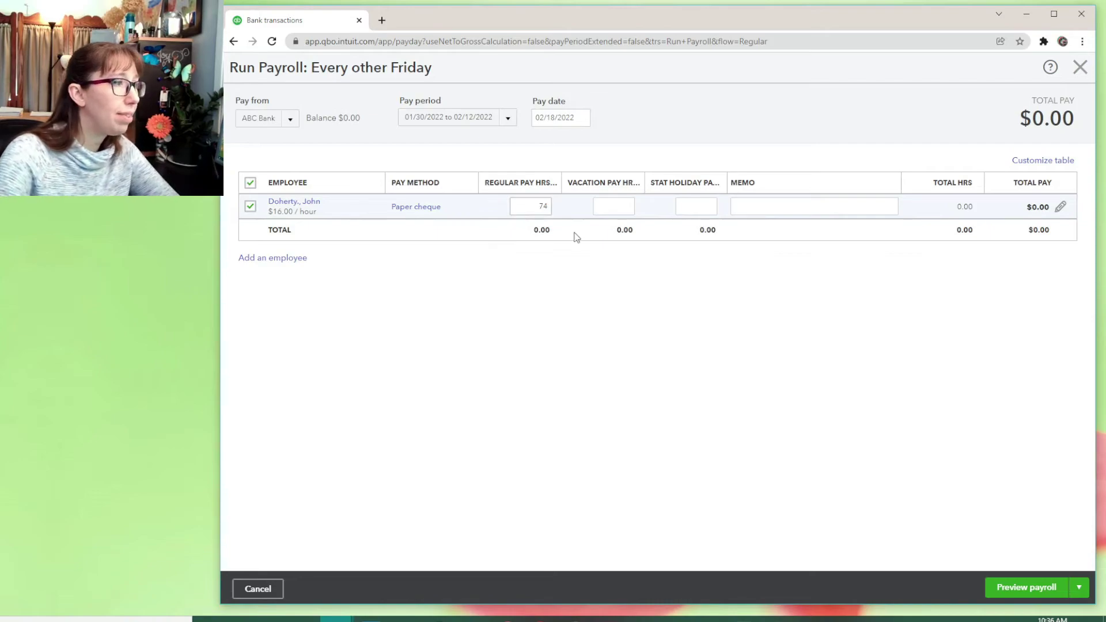
pyautogui.write('5')
pyautogui.click(751, 343)
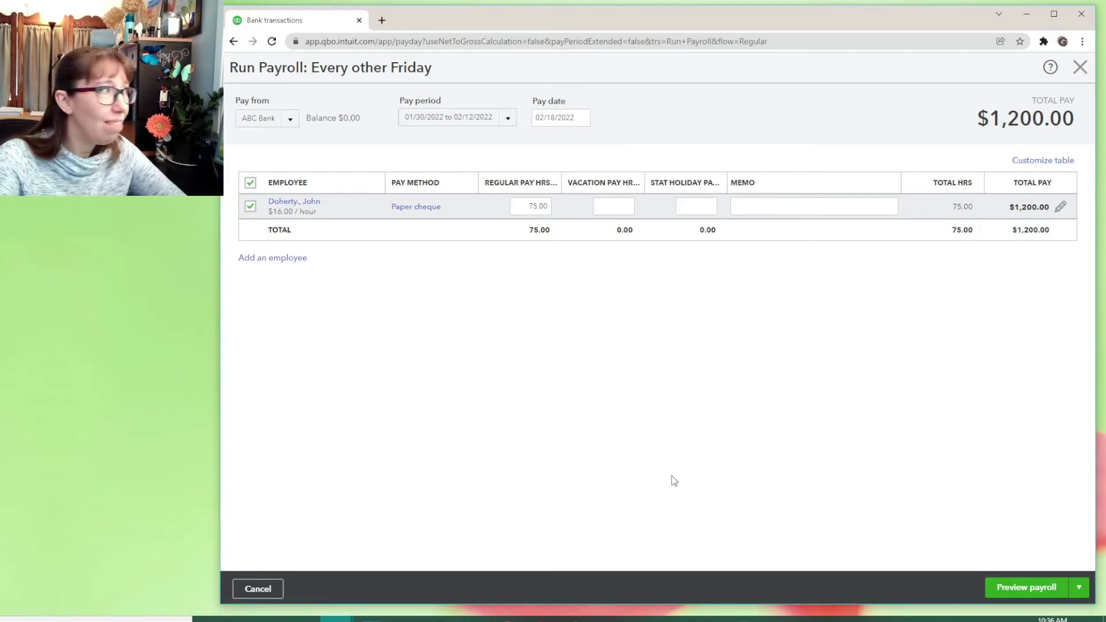
pyautogui.click(1028, 587)
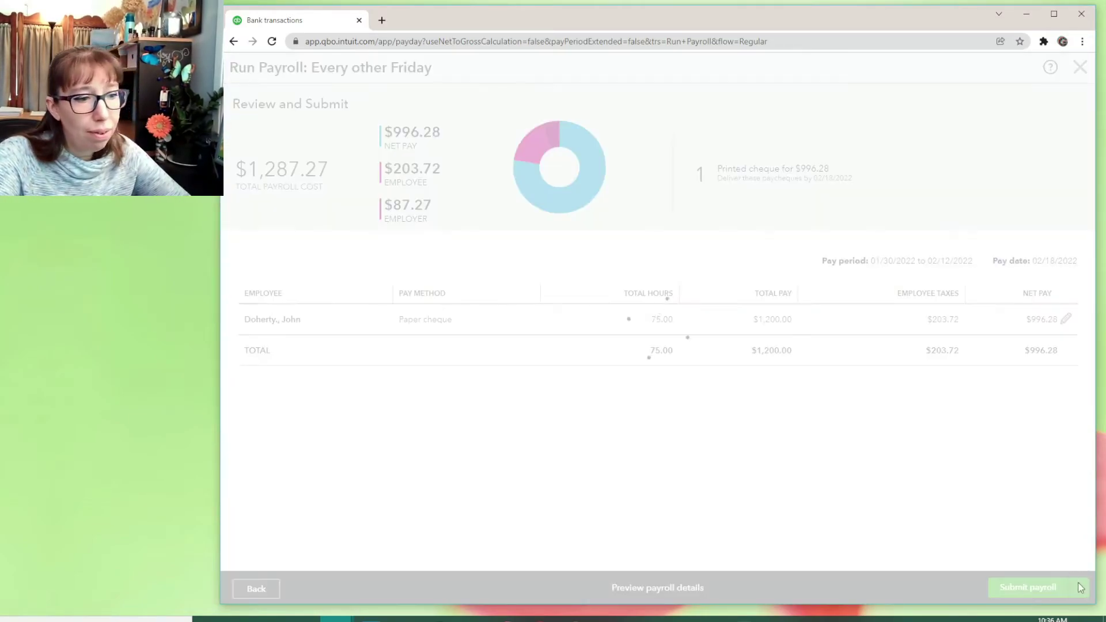
# Finish the payroll and list this year's pay cheques
pyautogui.click(1047, 589)
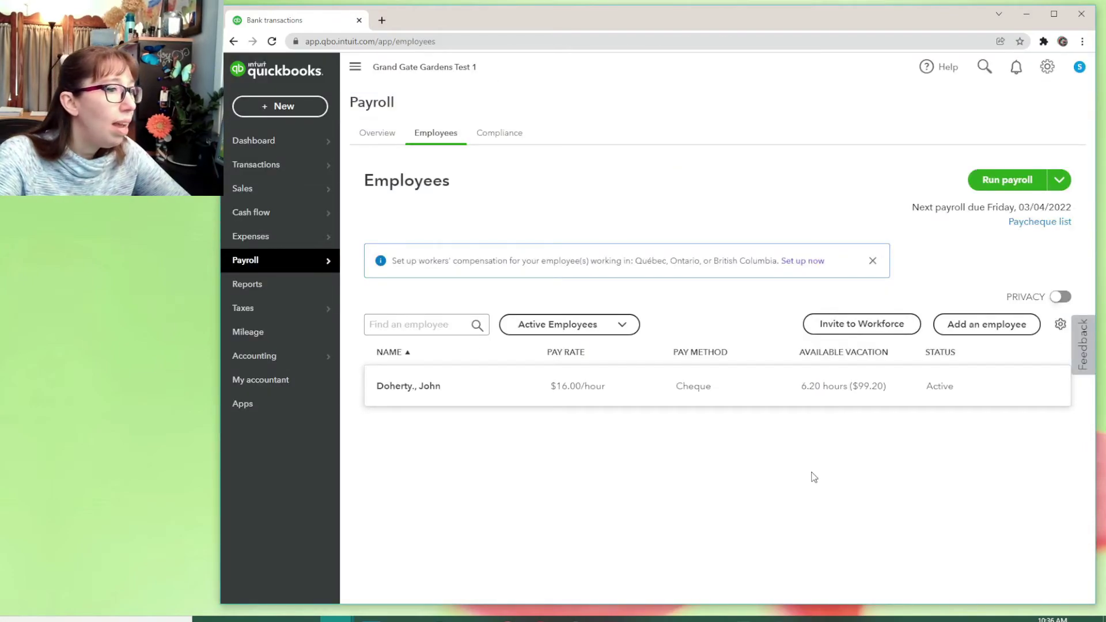
pyautogui.click(1025, 229)
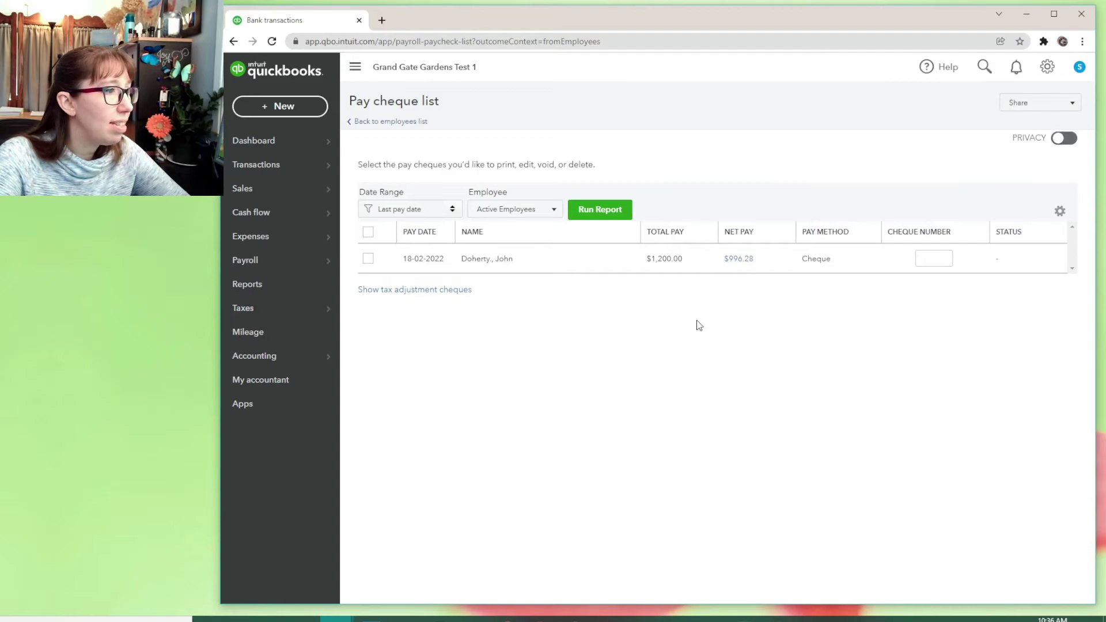
pyautogui.click(390, 212)
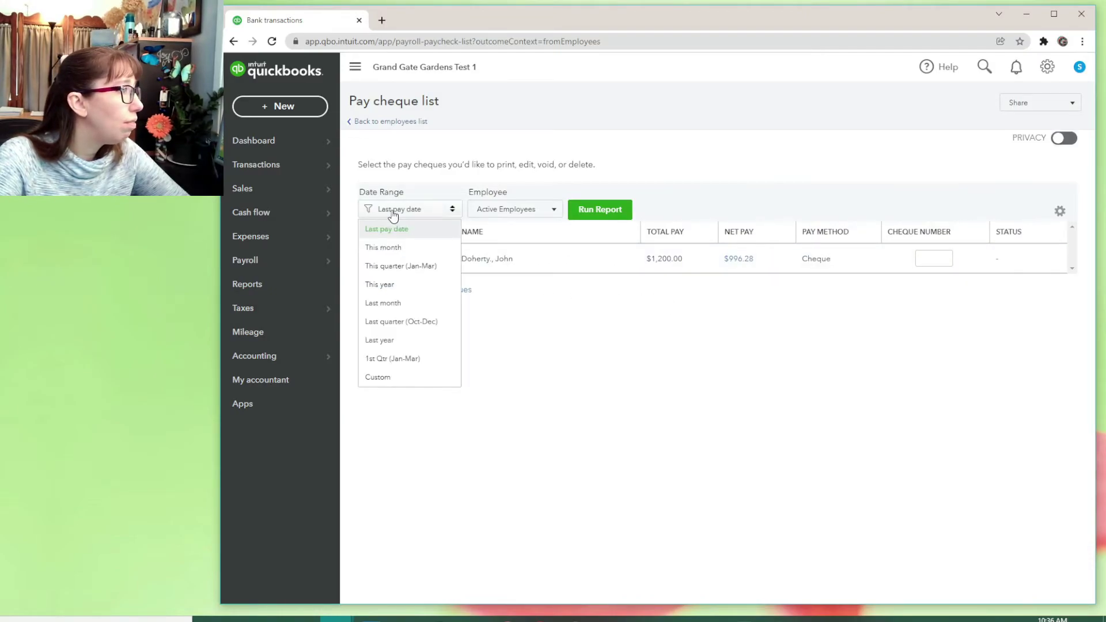
pyautogui.click(401, 285)
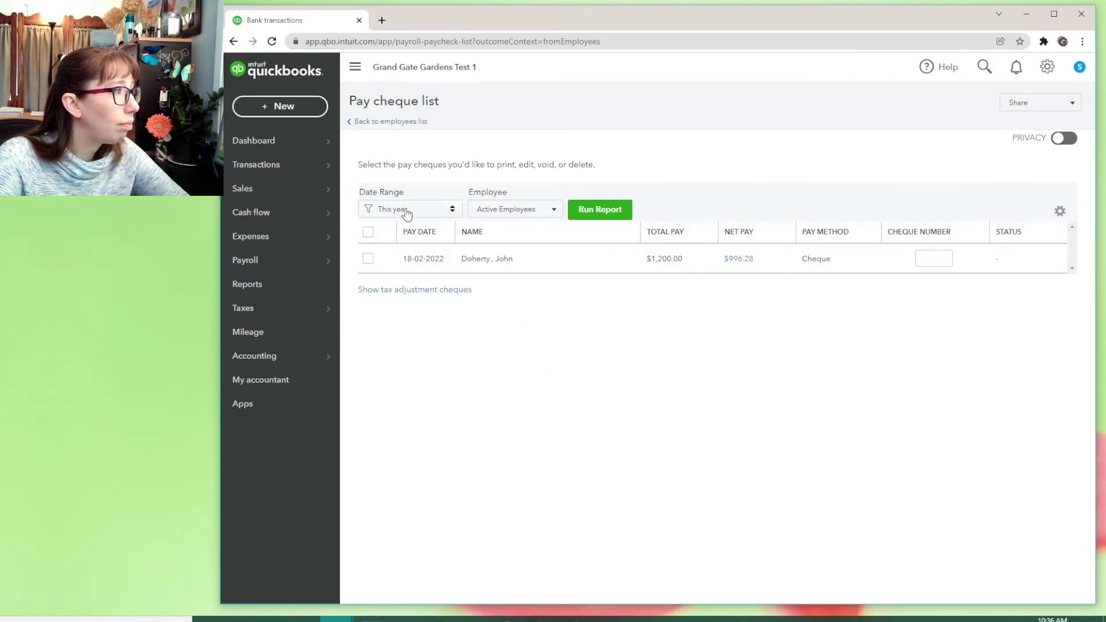
pyautogui.click(605, 213)
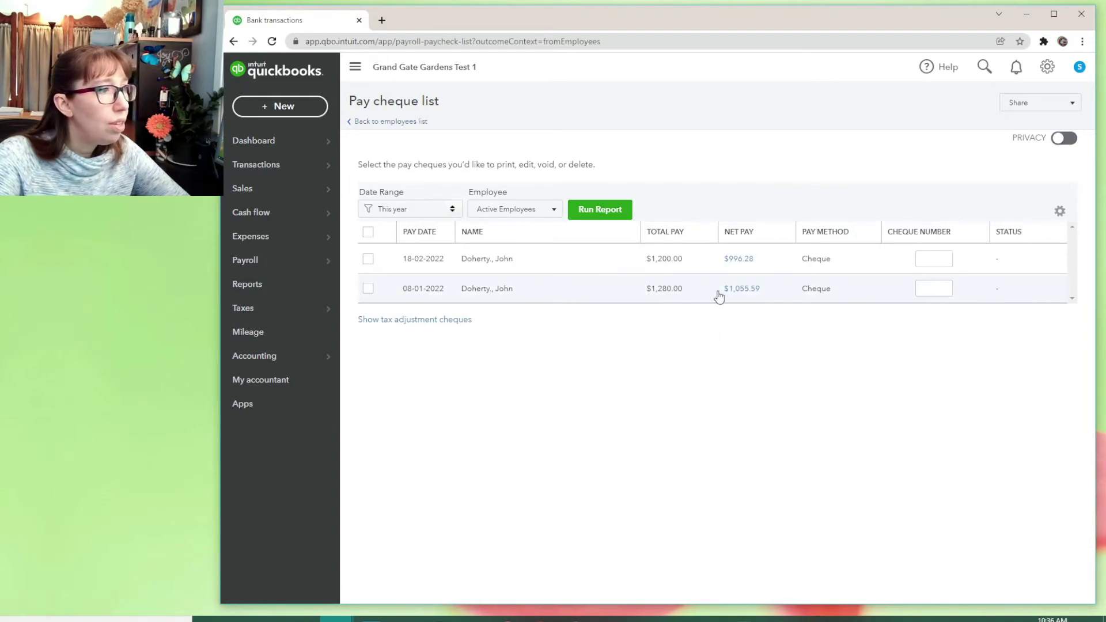
# Inspect the $996.28 pay cheque and its editor to confirm it was paid from ABC Bank
pyautogui.click(739, 260)
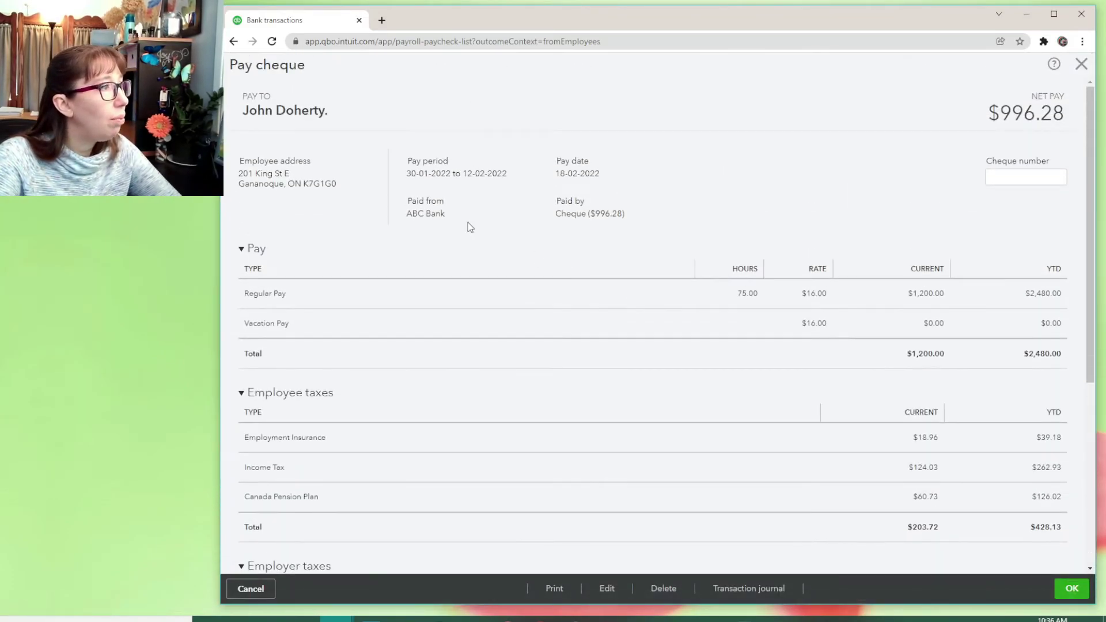
pyautogui.moveTo(446, 216); pyautogui.dragTo(404, 219)
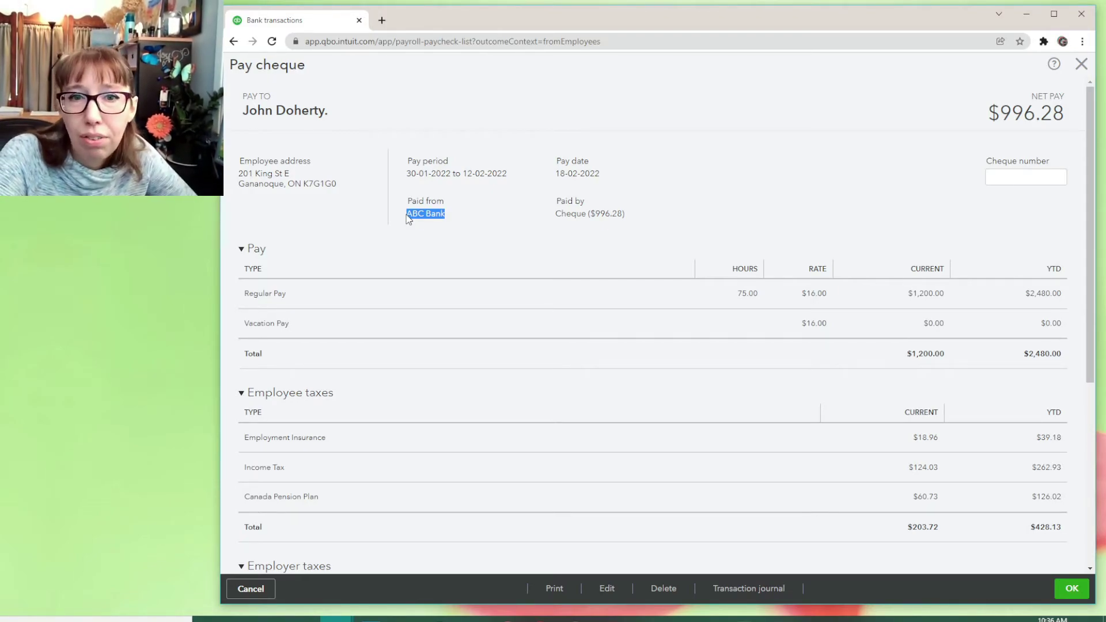
pyautogui.click(526, 254)
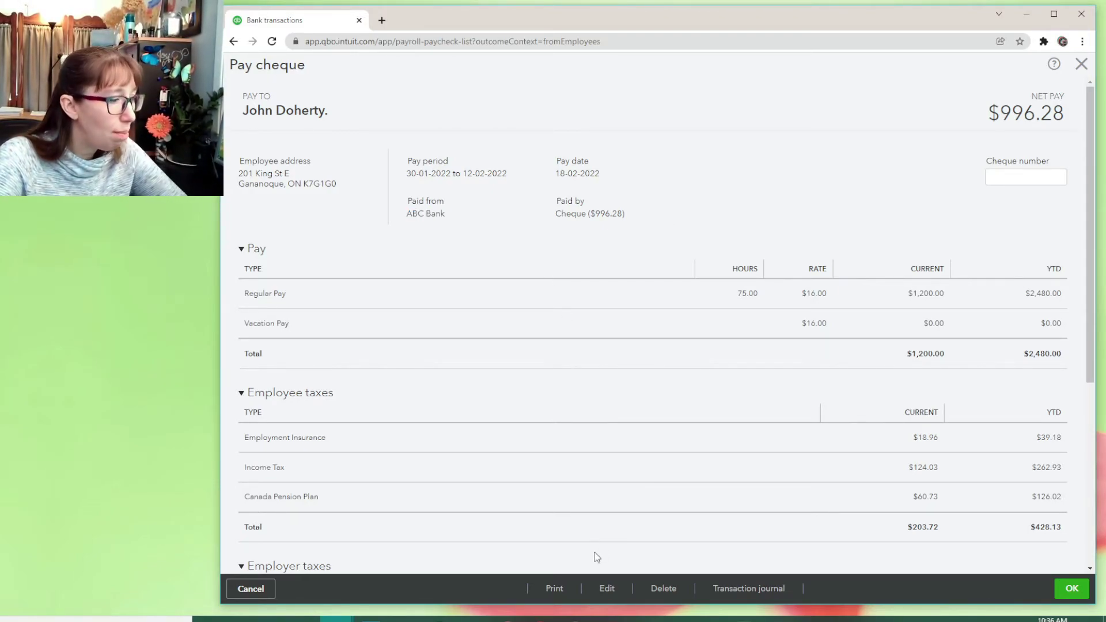
pyautogui.click(609, 589)
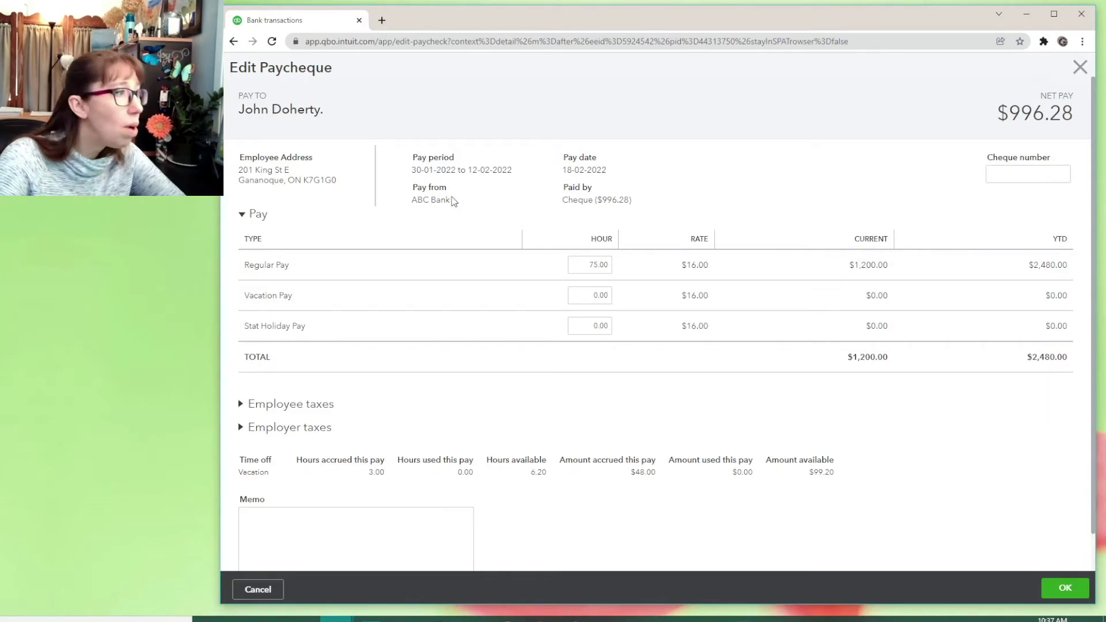
pyautogui.moveTo(452, 202); pyautogui.dragTo(416, 205)
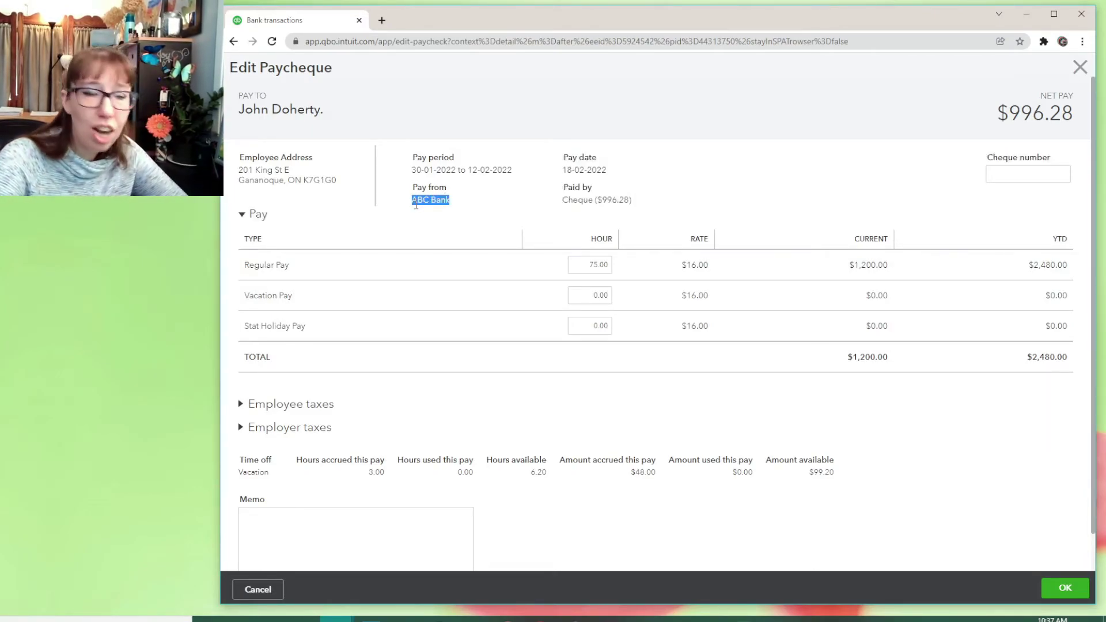
pyautogui.click(509, 205)
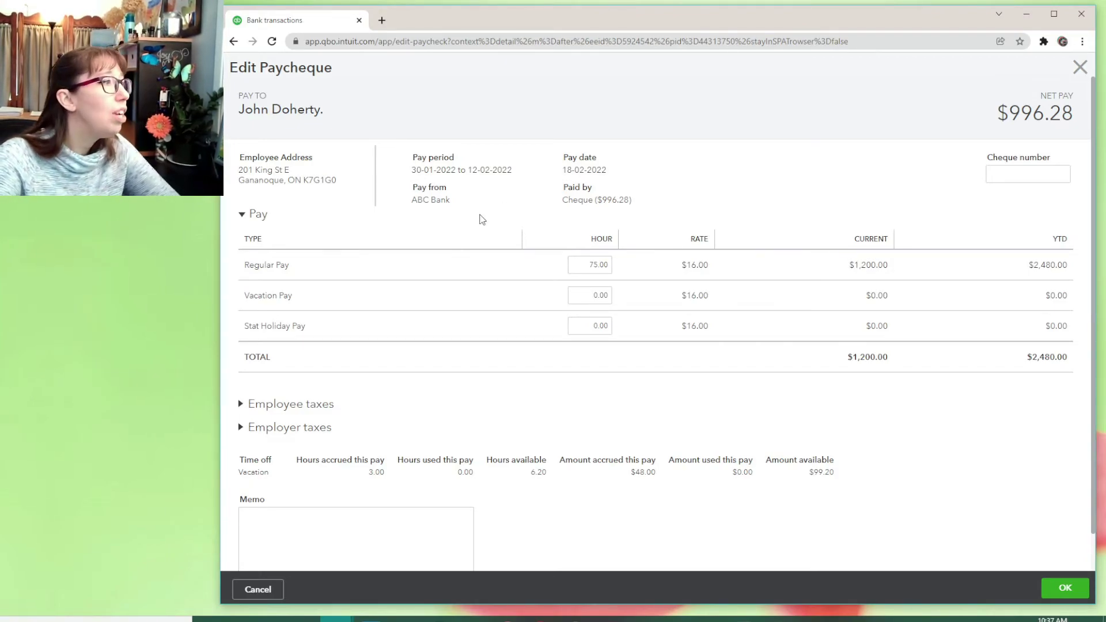
pyautogui.click(1082, 69)
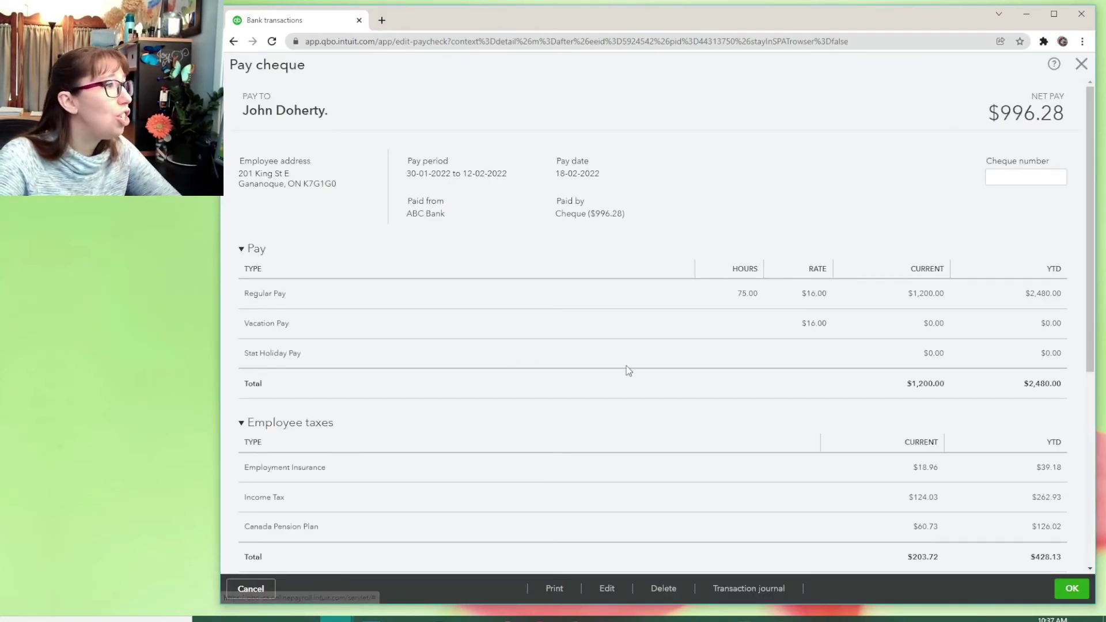
pyautogui.click(1085, 65)
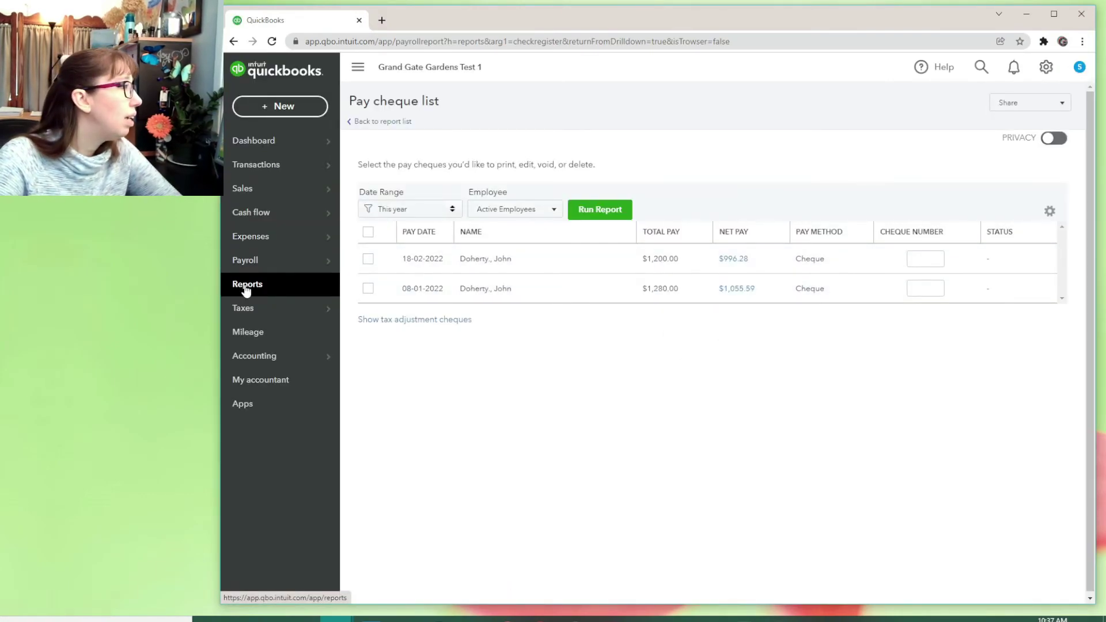
# Open a new Every other Friday payroll run with Canada Bank Chequing as the pay-from account
pyautogui.moveTo(271, 263)
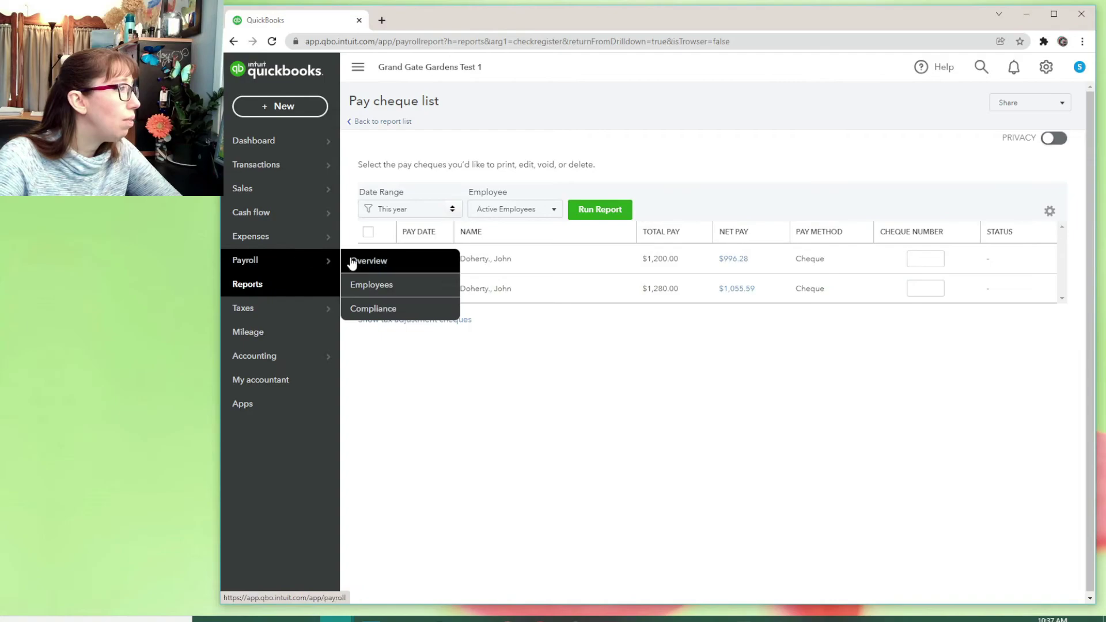
pyautogui.click(374, 284)
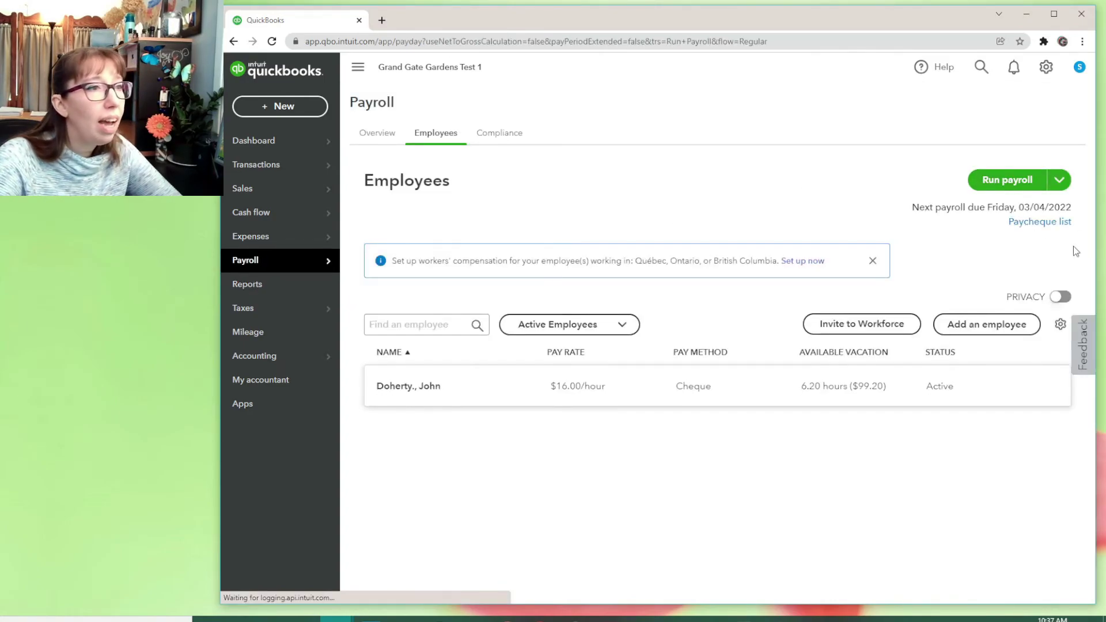
pyautogui.click(1008, 181)
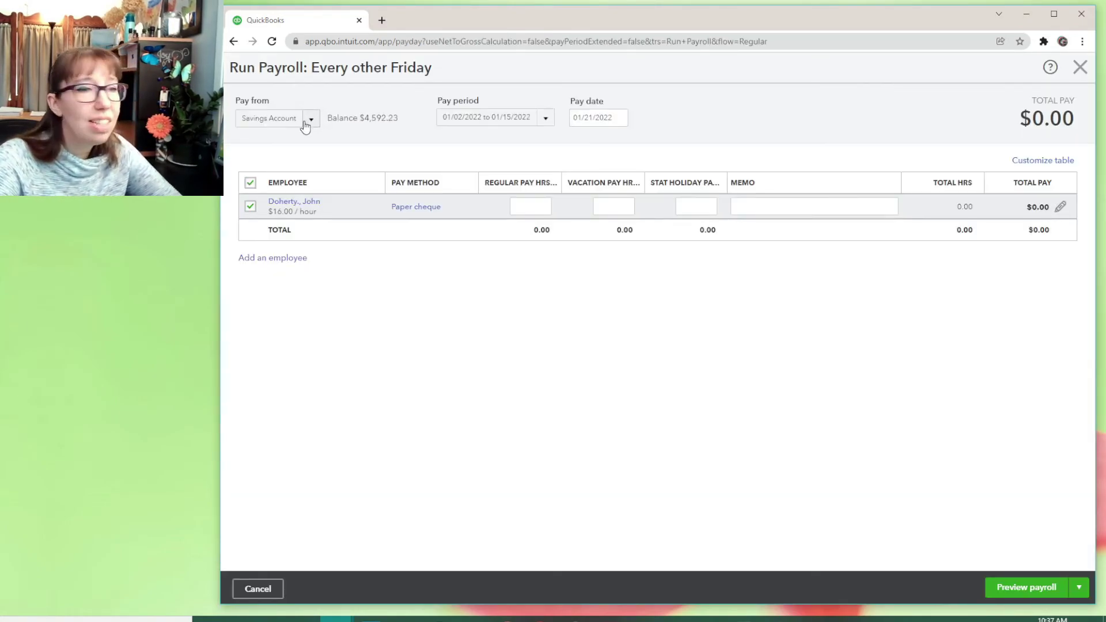
pyautogui.click(273, 121)
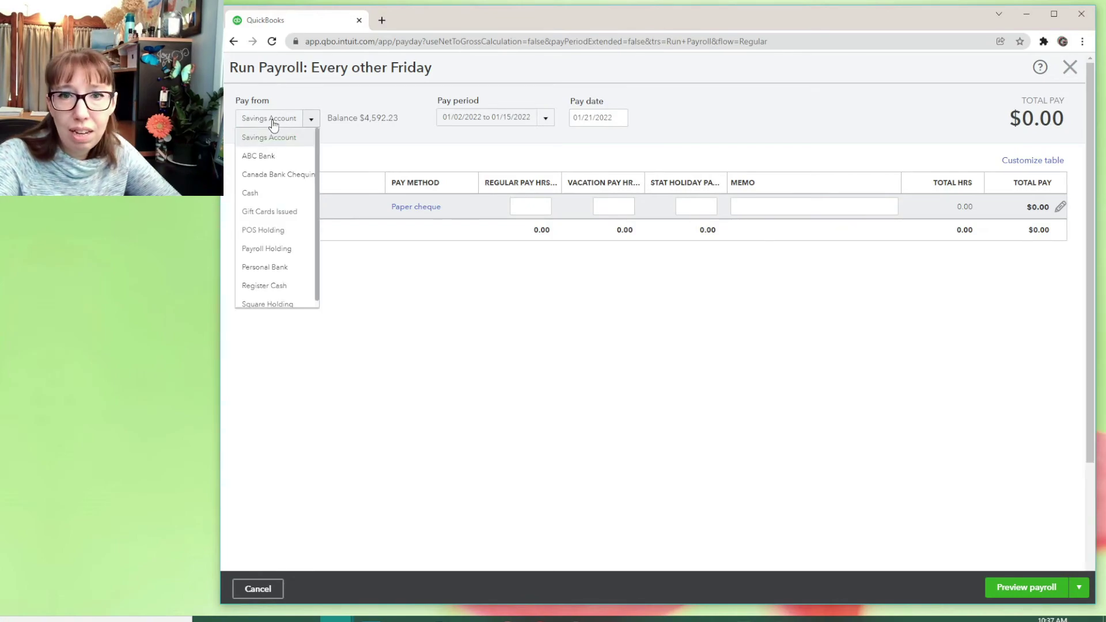
pyautogui.click(271, 176)
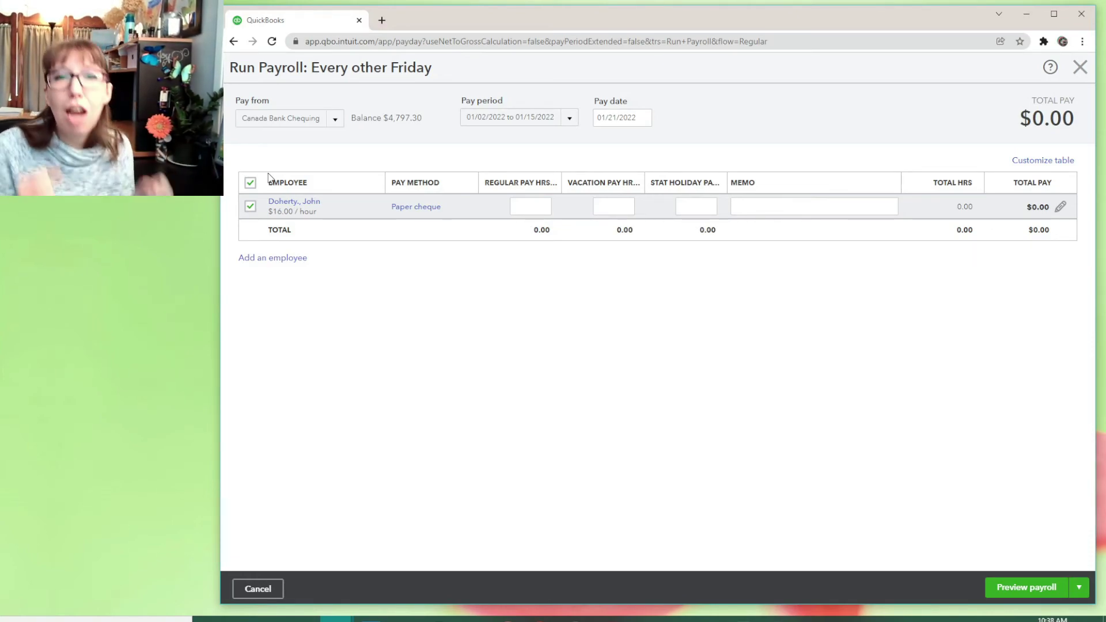
pyautogui.click(286, 117)
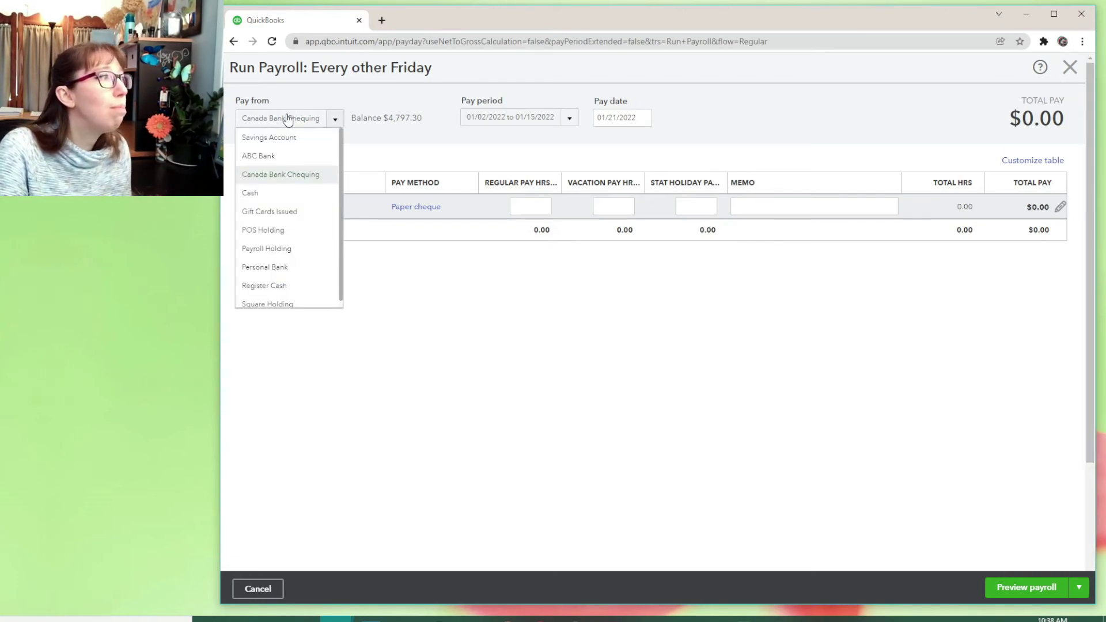
pyautogui.click(295, 179)
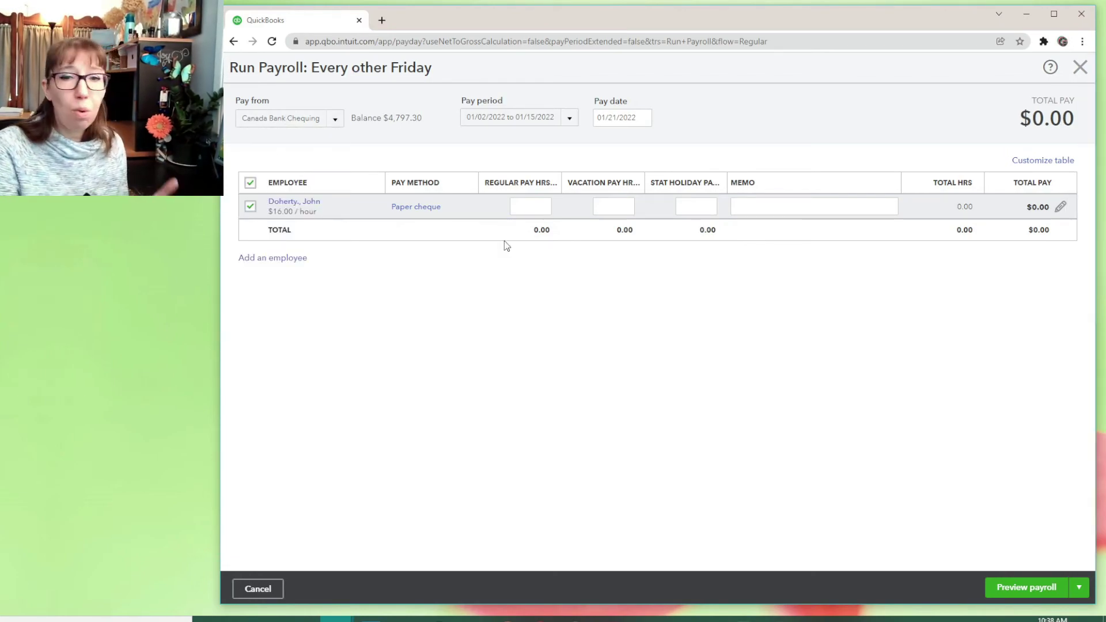